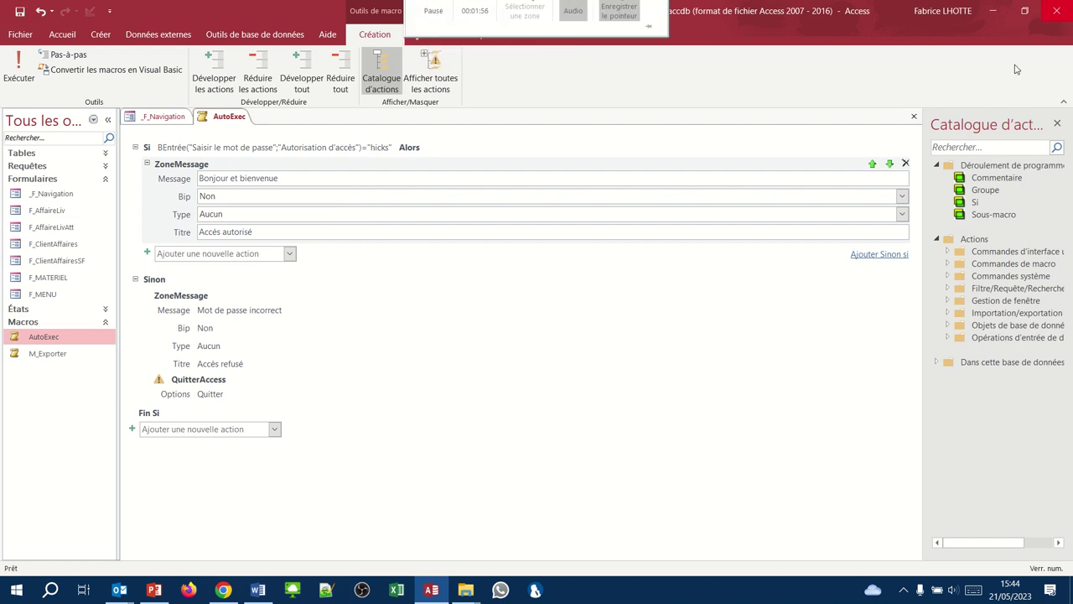
- Close the AutoExec macro and _F_Navigation form, quit Access, and reopen hicks03.accdb
left_click(914, 115)
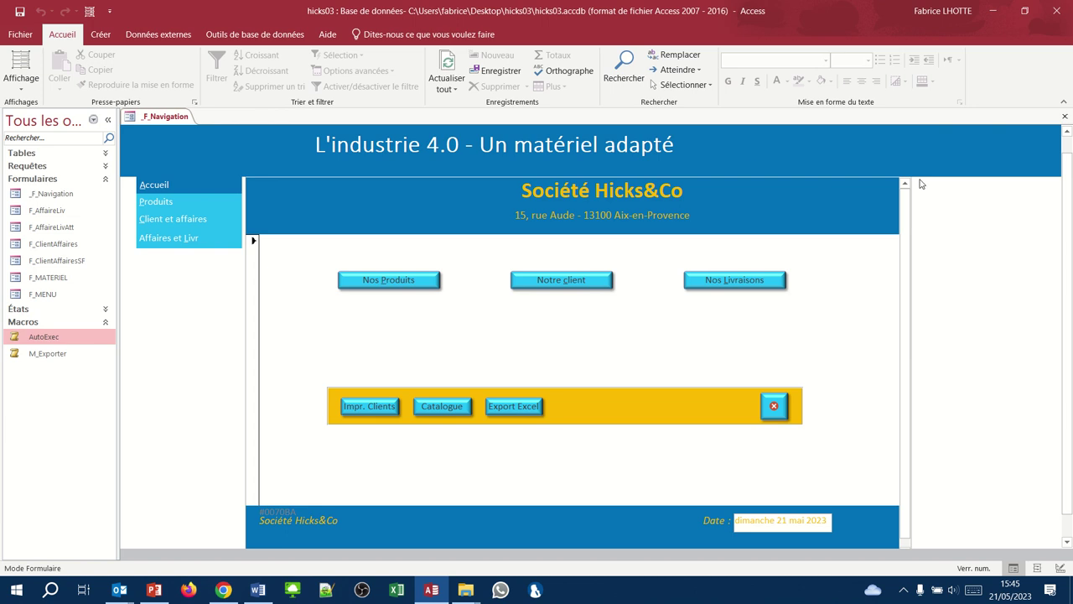
left_click(1063, 118)
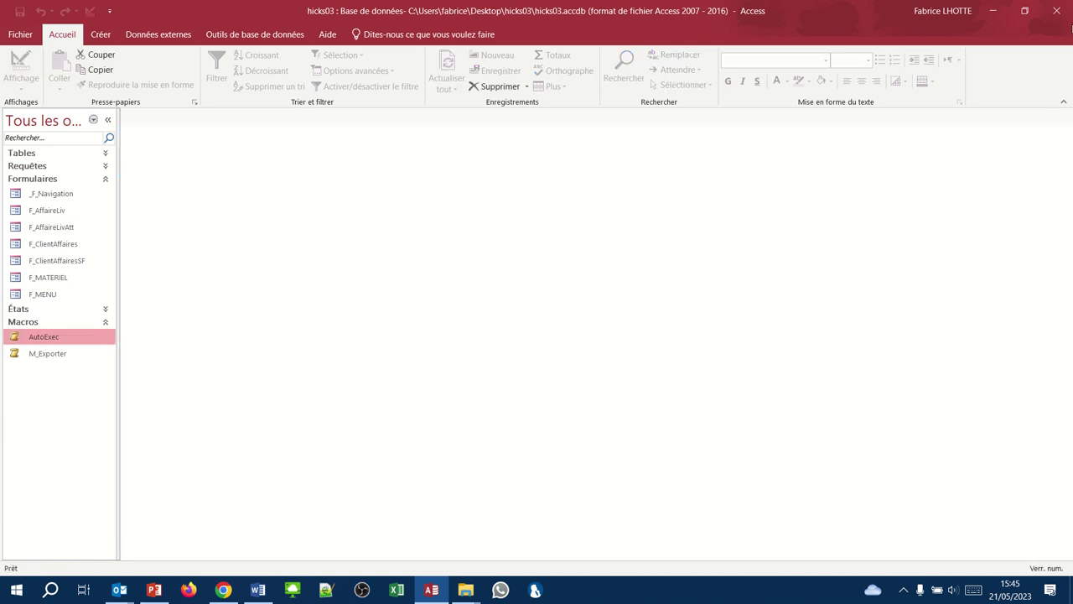
left_click(1064, 8)
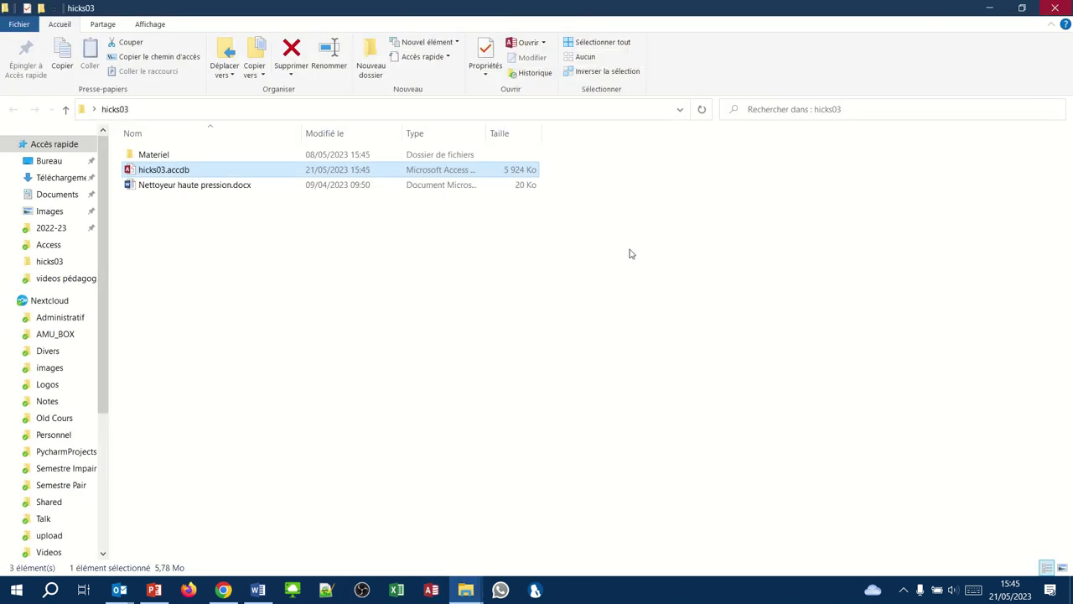
double_click(186, 172)
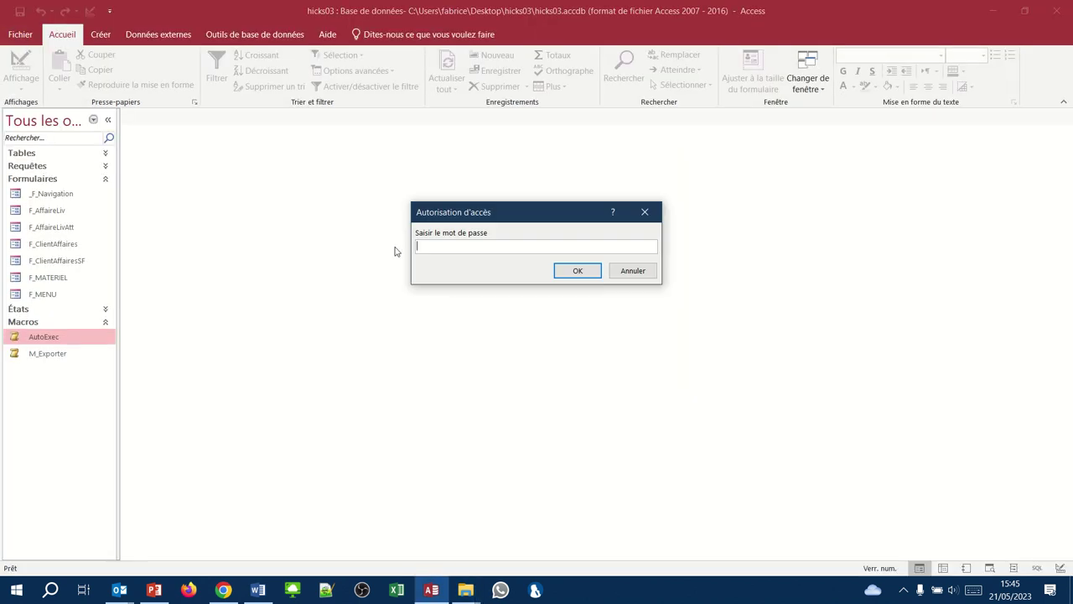
- Enter the access password at the Autorisation d'accès prompt and dismiss the Accès autorisé message
type("hicks")
key("Return")
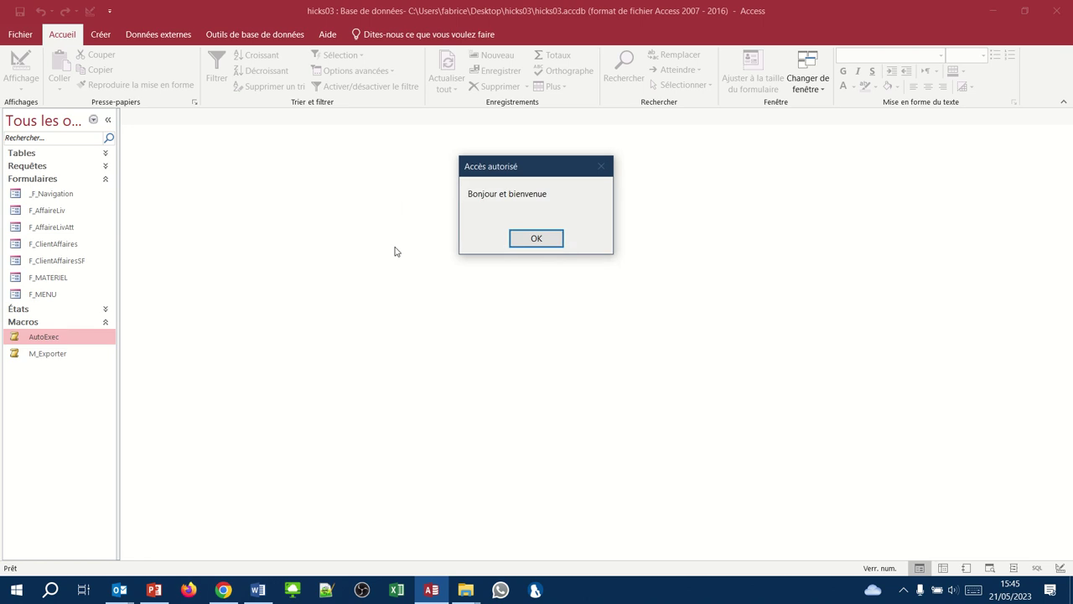
key("Return")
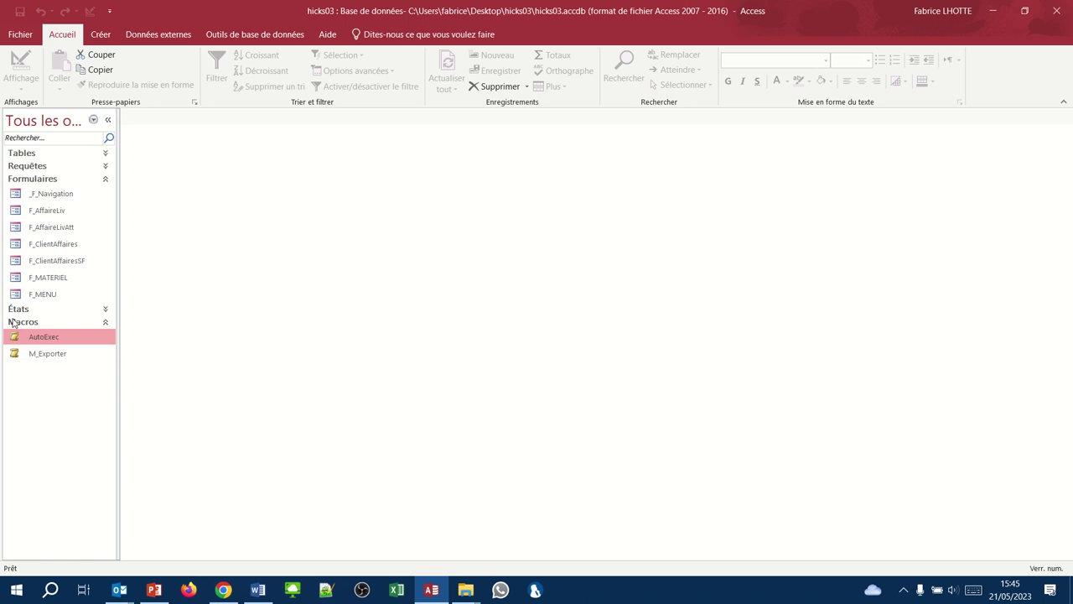
- In the current database options, enter 'Gestion des commandes Hicks&Co' as the application title
left_click(18, 38)
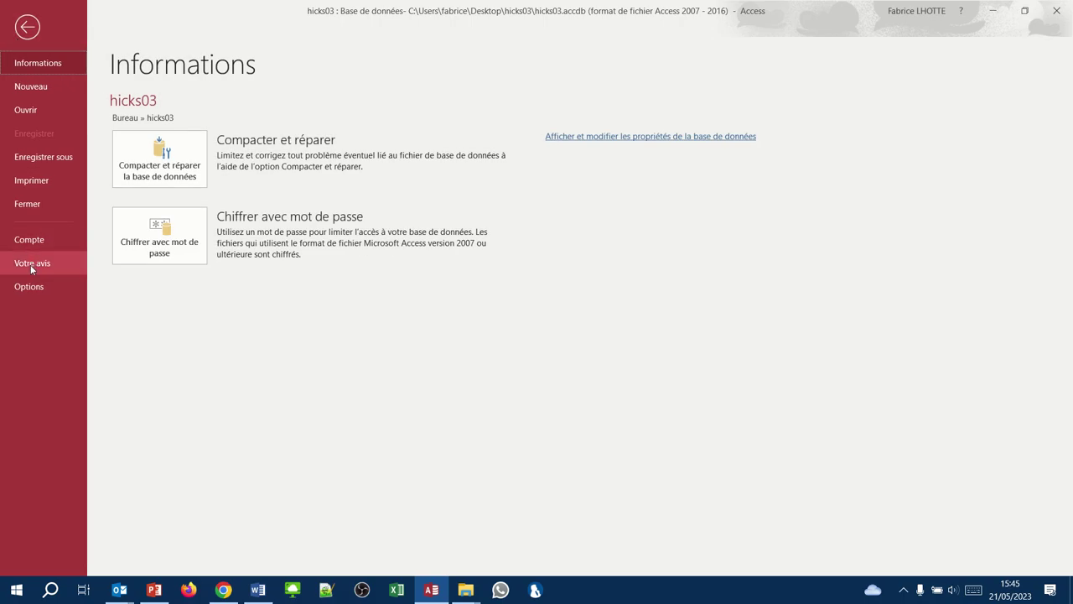
left_click(28, 288)
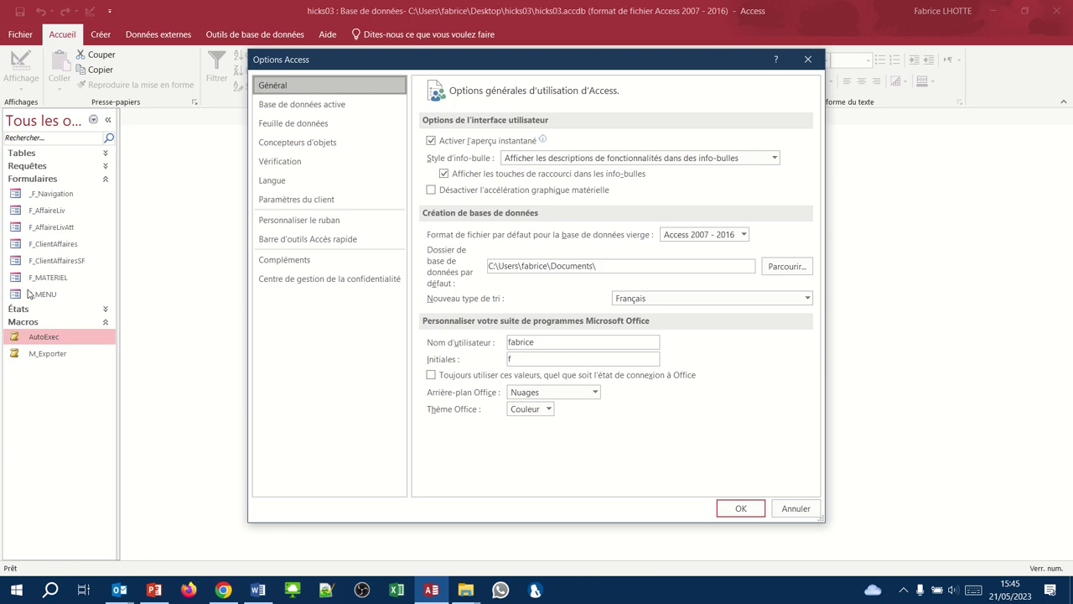
left_click(282, 106)
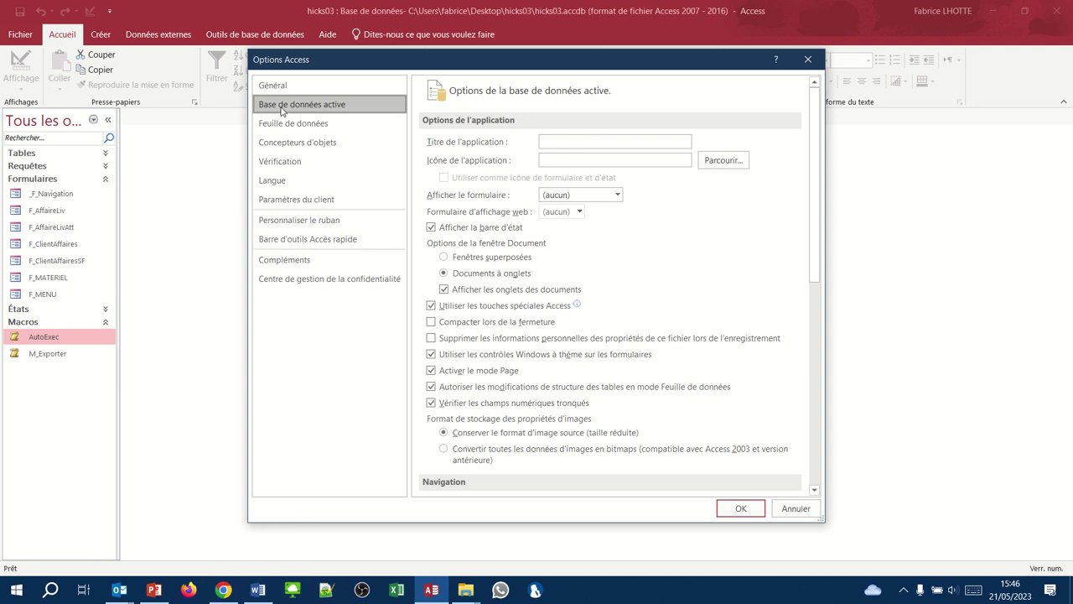
left_click(556, 141)
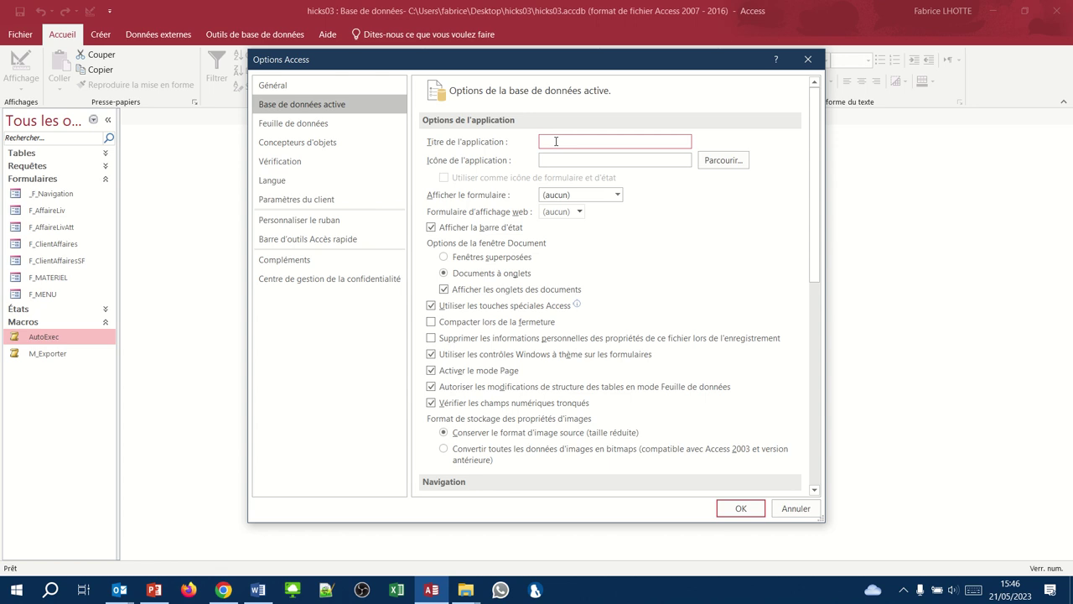
type("Gestion des commandes Hicks&Co")
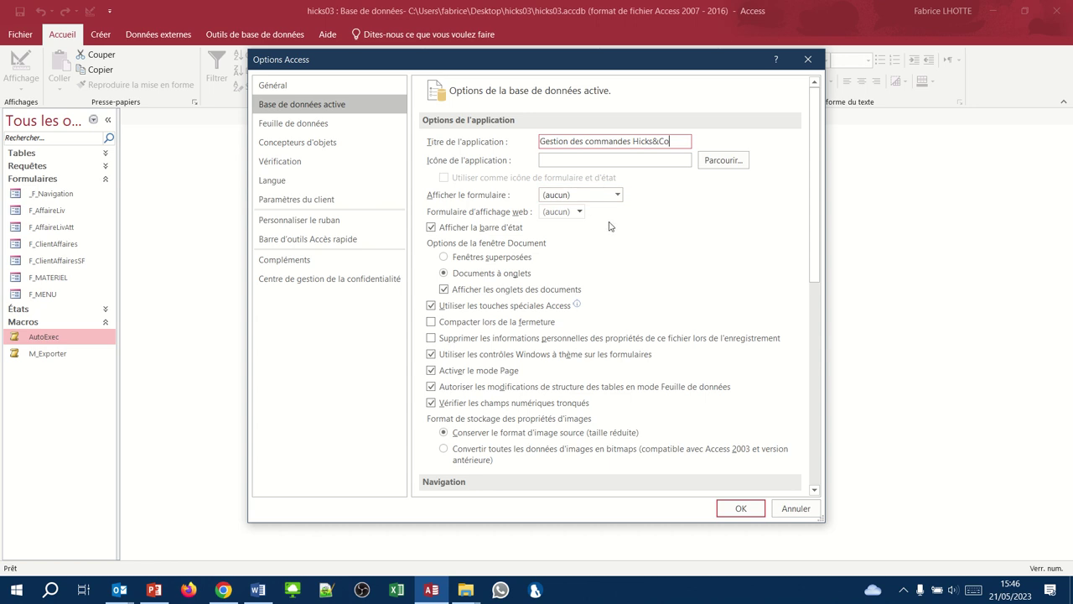
- Choose _F_Navigation in the Afficher le formulaire list of the current database options
left_click(618, 195)
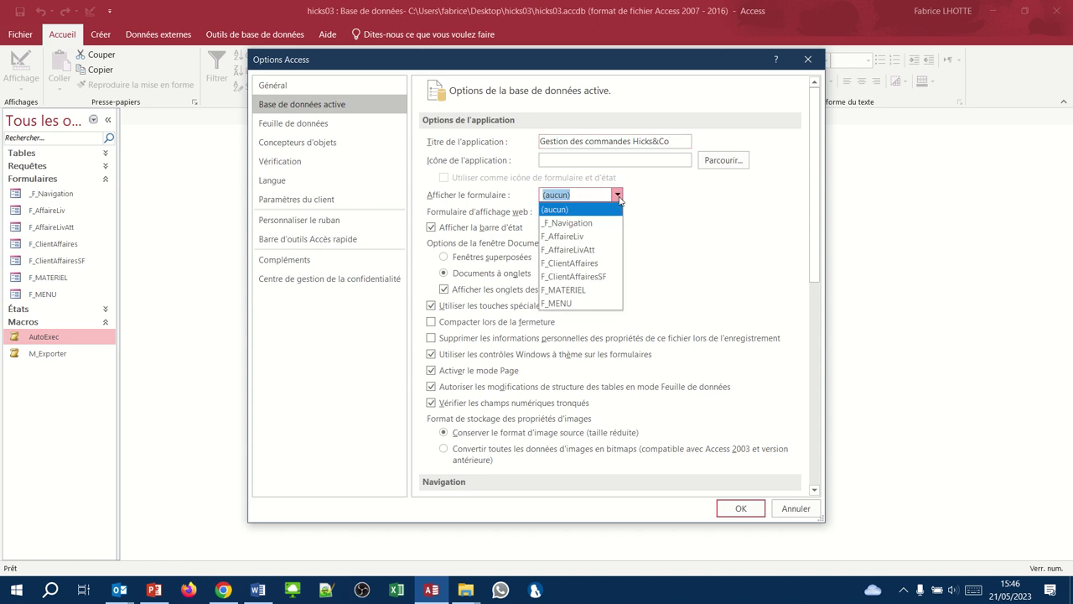
left_click(585, 223)
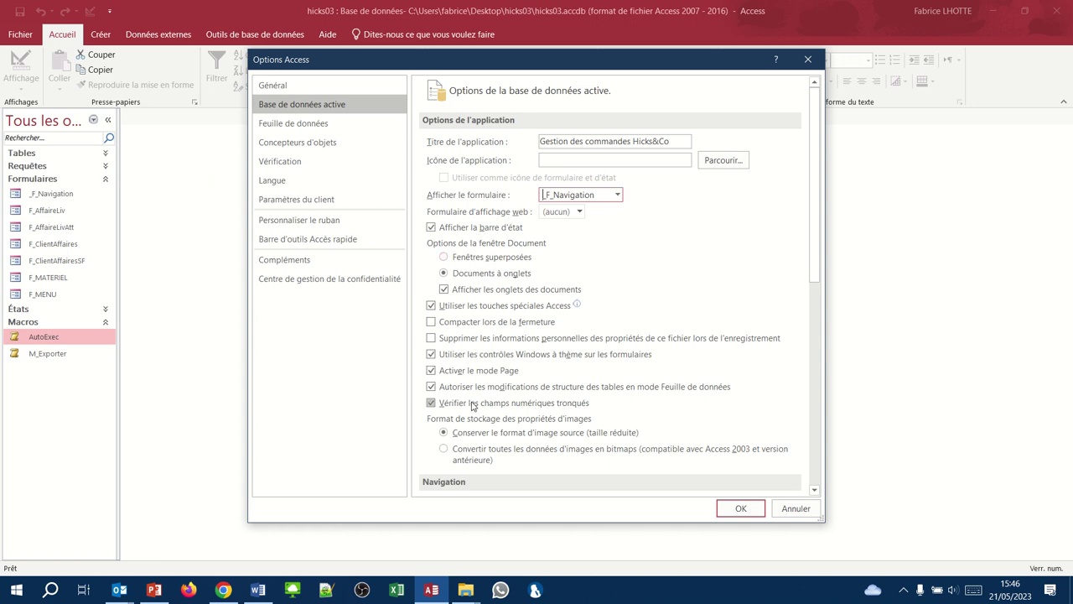
- Uncheck Afficher le volet de navigation in the current database options
scroll(471, 403, "down", 2)
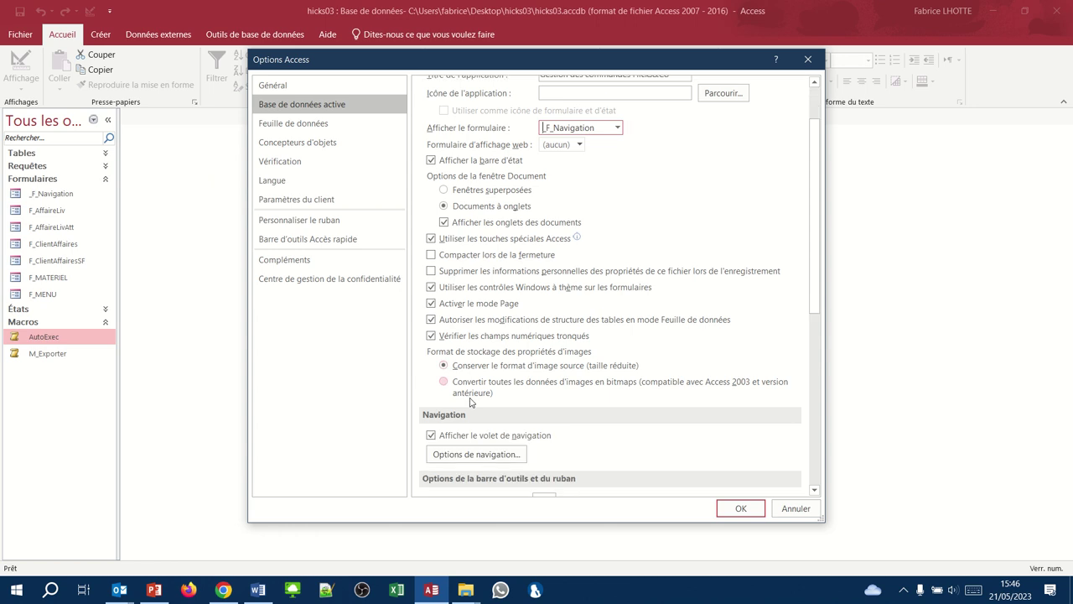
left_click(430, 437)
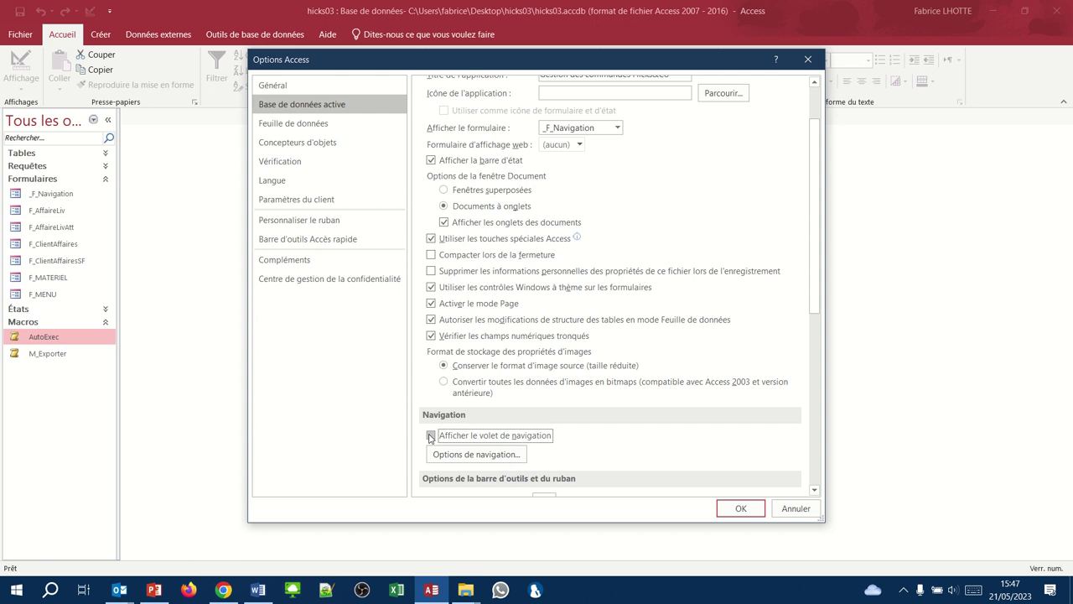
scroll(429, 438, "down", 3)
scroll(430, 437, "down", 4)
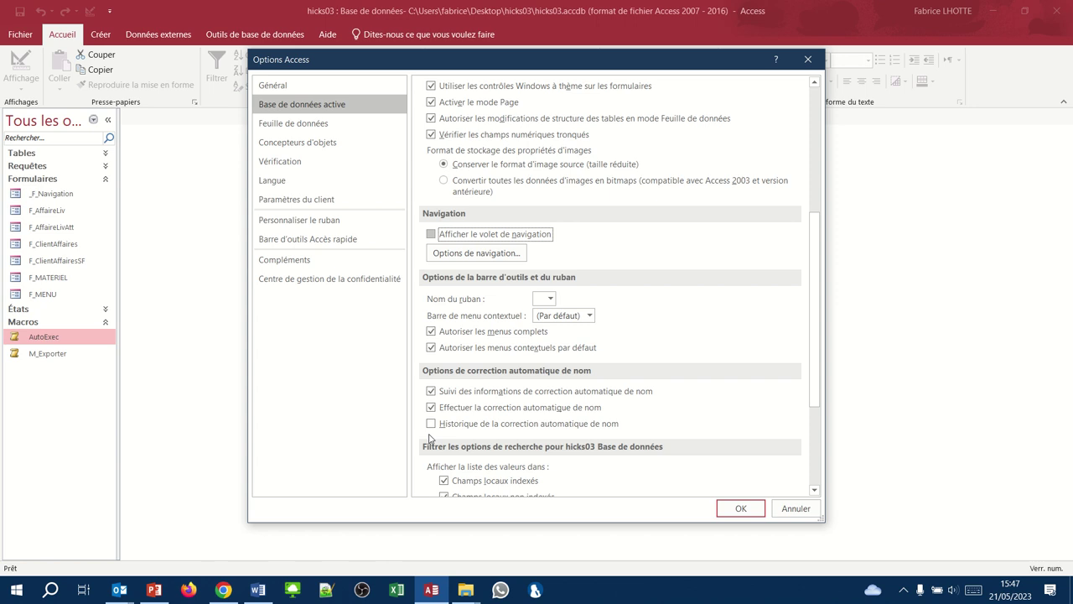
scroll(429, 438, "down", 2)
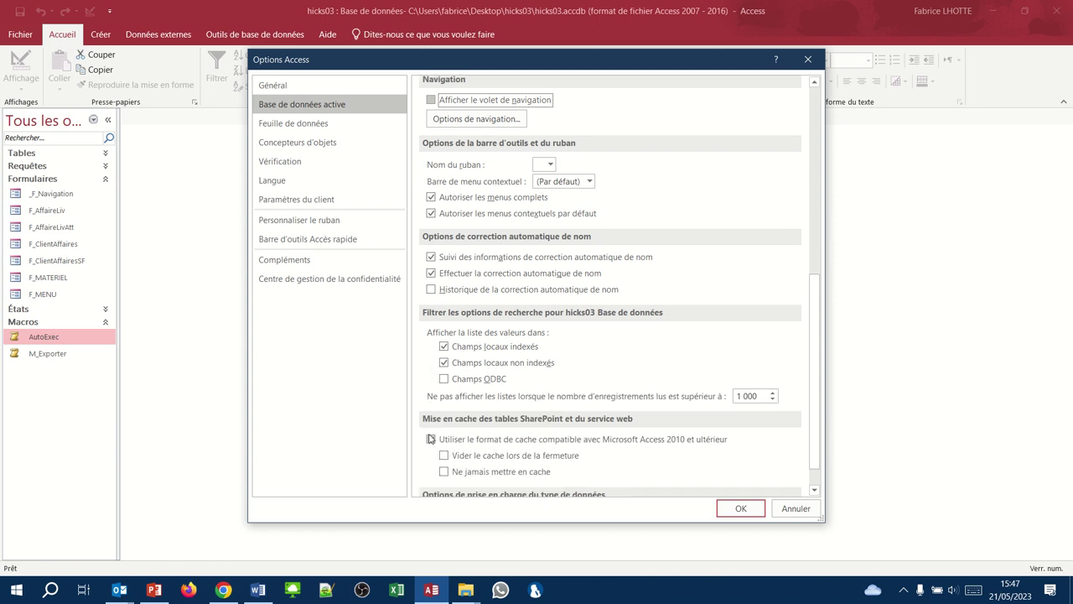
scroll(429, 438, "up", 10)
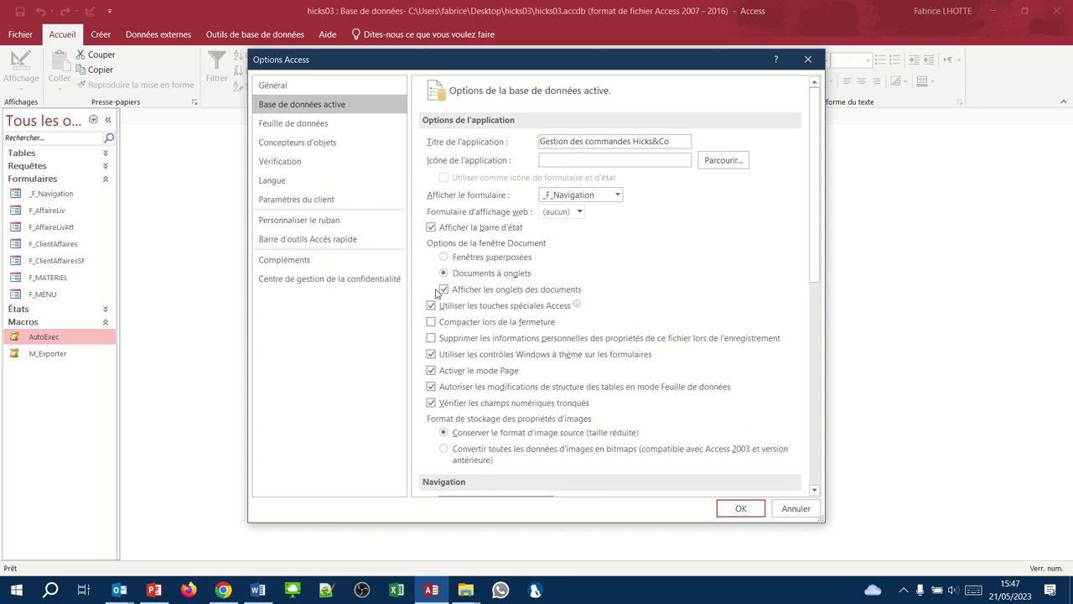
scroll(432, 389, "down", 1)
scroll(431, 389, "down", 4)
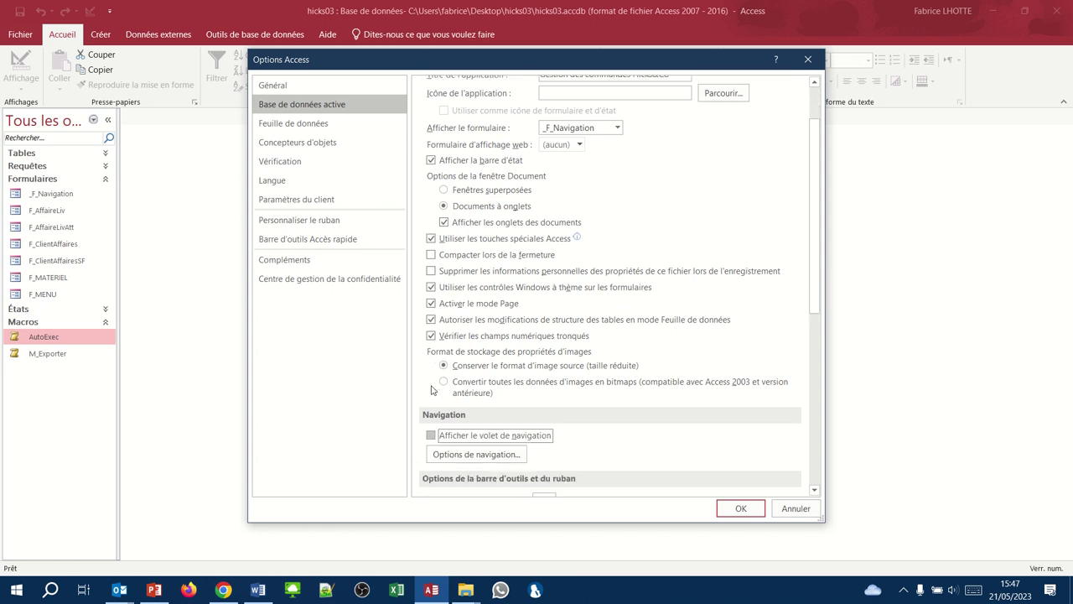
scroll(432, 389, "down", 1)
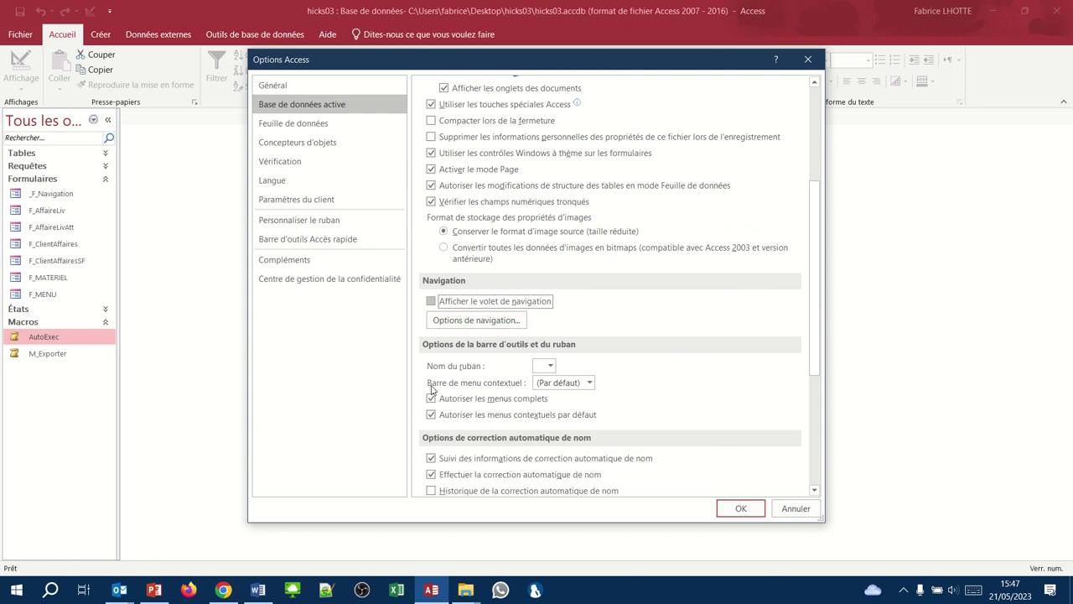
scroll(431, 390, "down", 1)
scroll(432, 388, "down", 3)
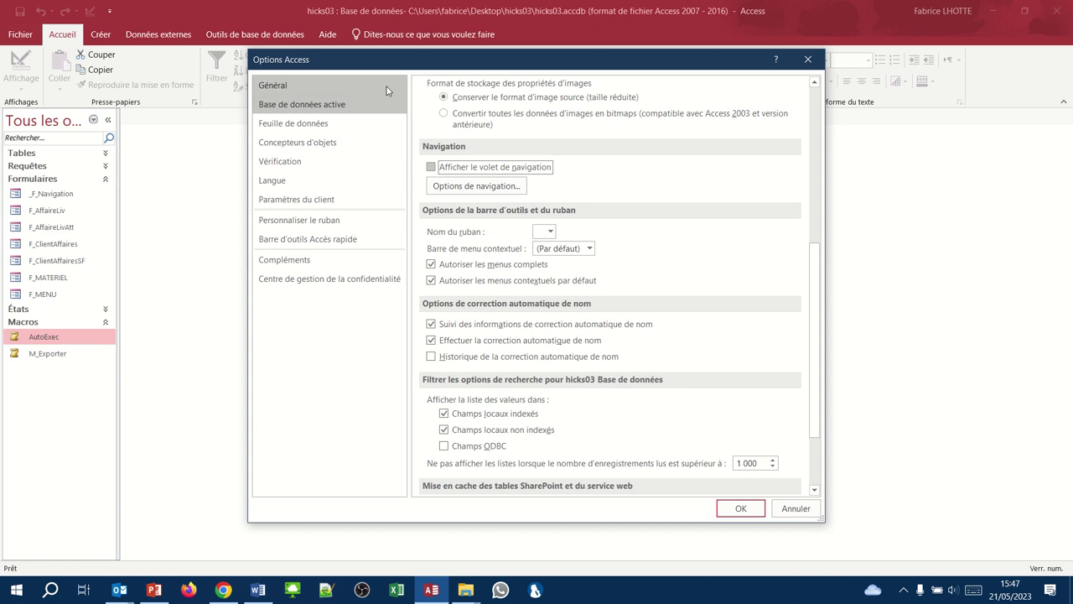
- Uncheck Afficher les onglets des documents under Options de la fenêtre Document
left_click(435, 21)
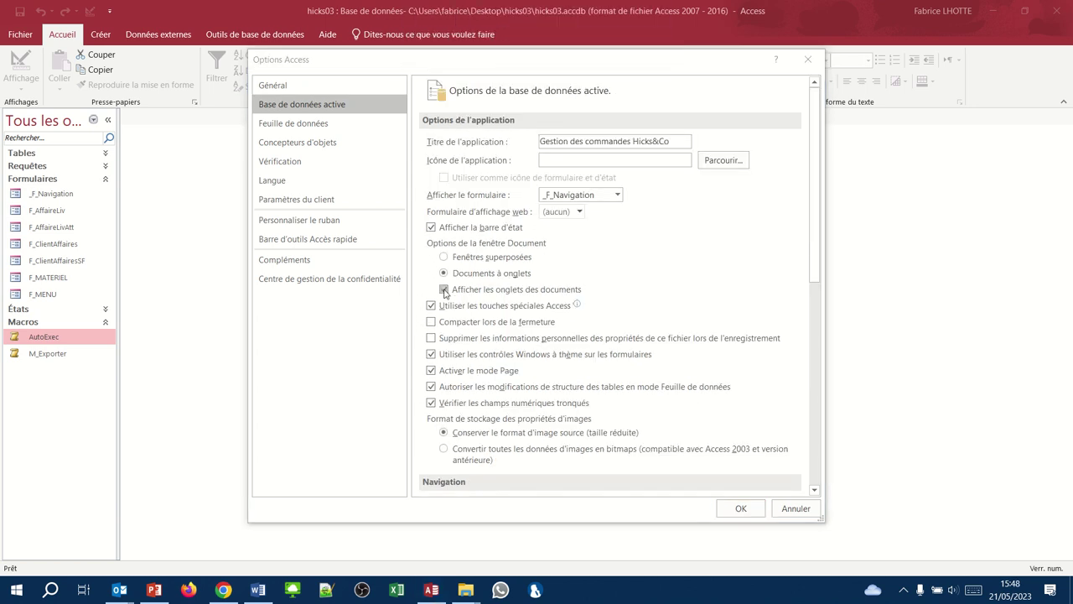
left_click(444, 289)
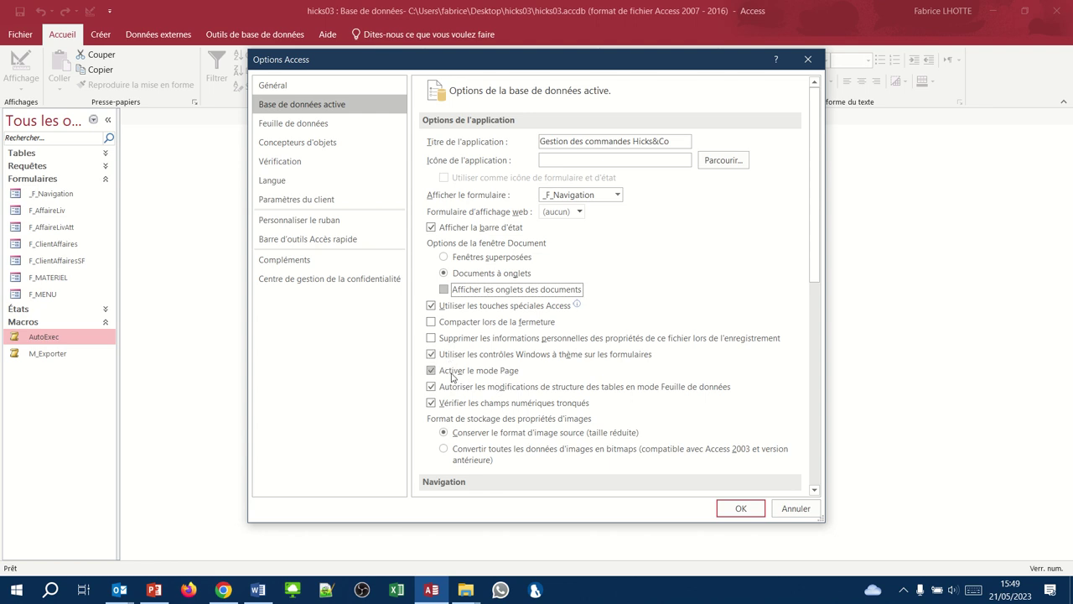
scroll(453, 404, "down", 5)
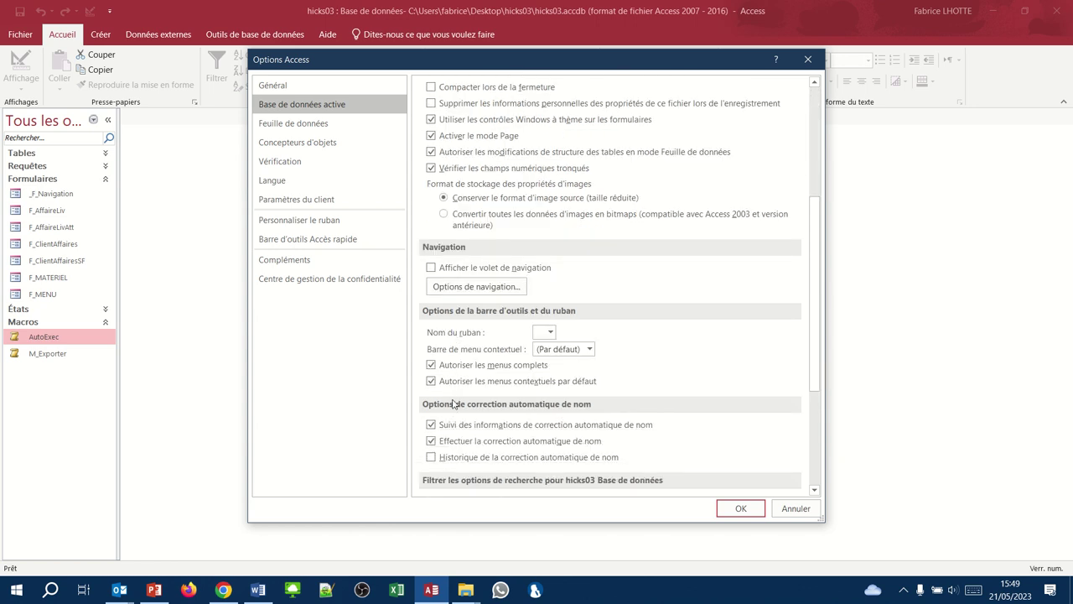
- Disallow full menus and default shortcut menus, apply the options, and quit Access
left_click(432, 366)
left_click(431, 382)
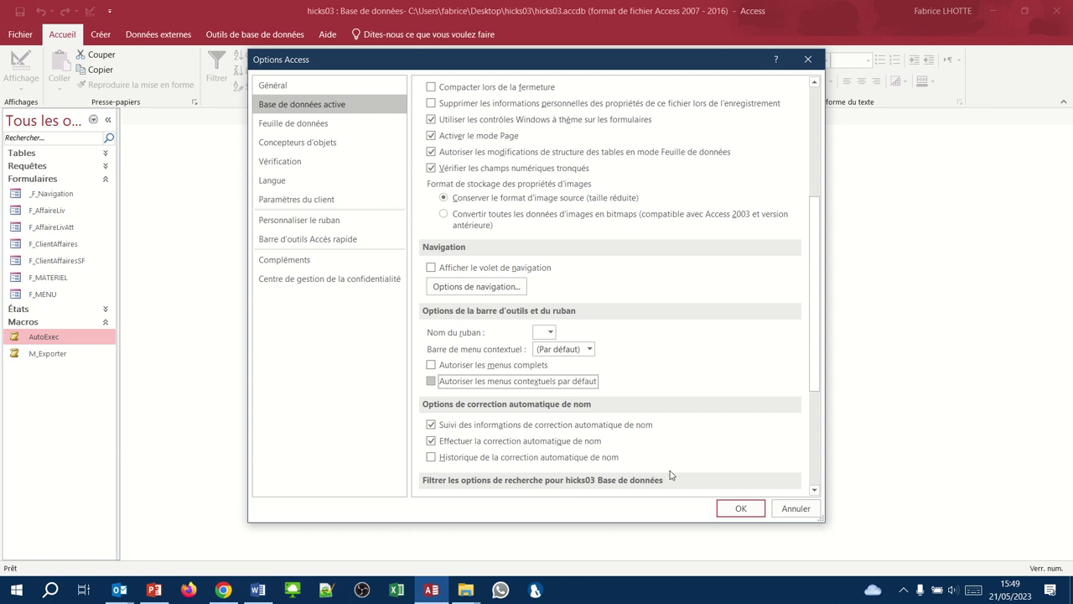
left_click(738, 509)
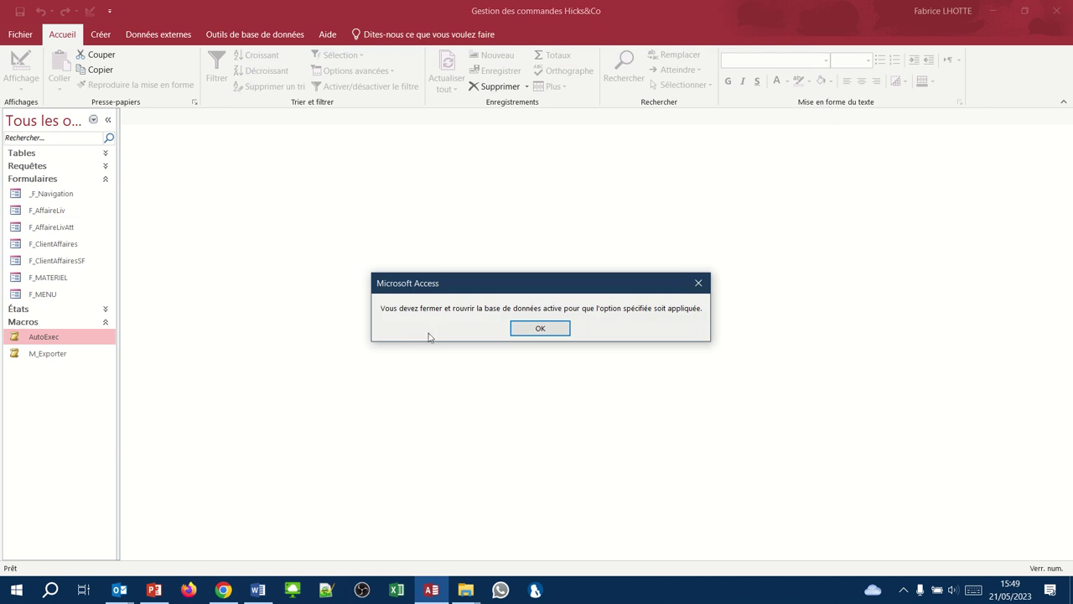
left_click(539, 328)
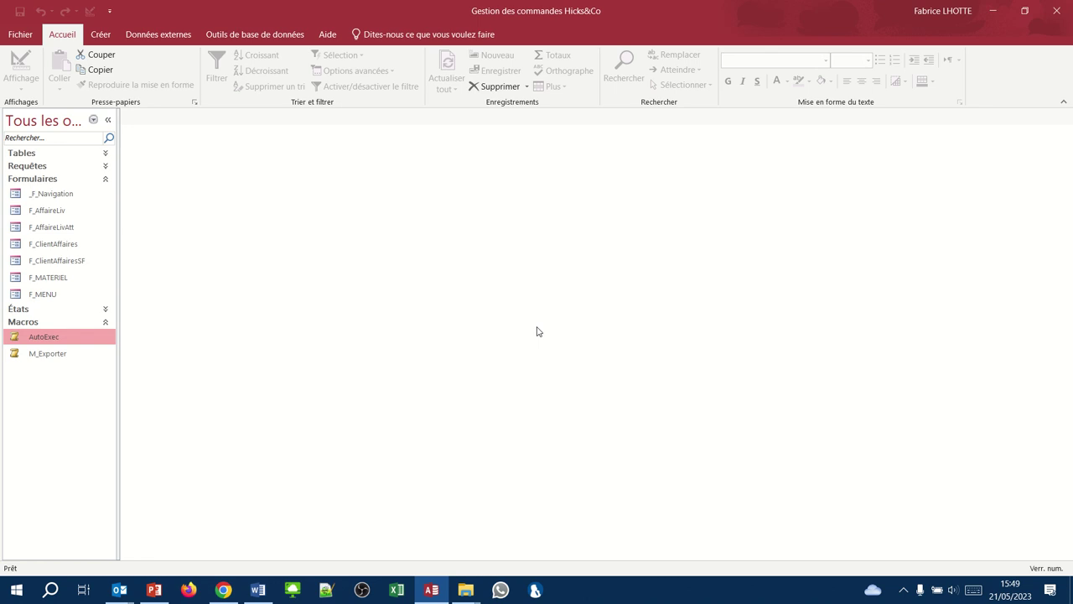
left_click(1057, 10)
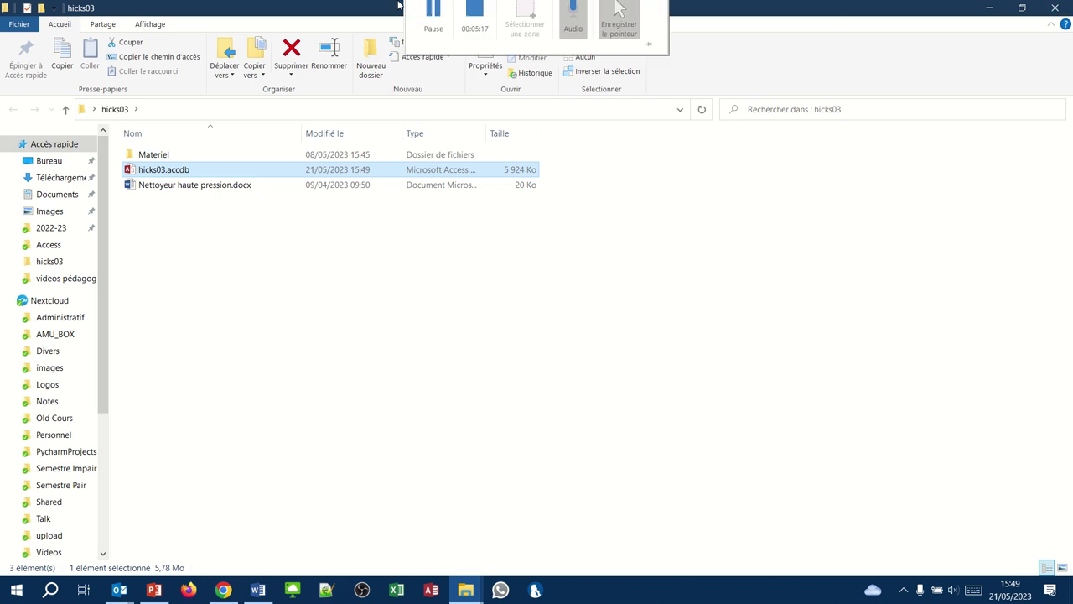
- Reopen hicks03.accdb, enter the access password, dismiss the welcome box, and choose Client et affaires
double_click(177, 171)
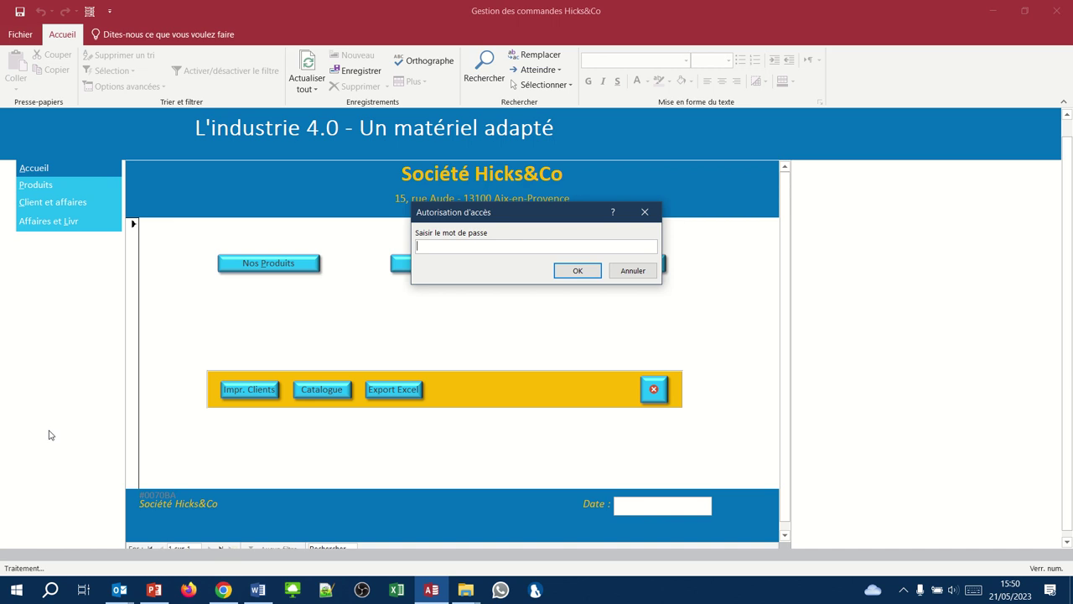
type("hicks")
key("Return")
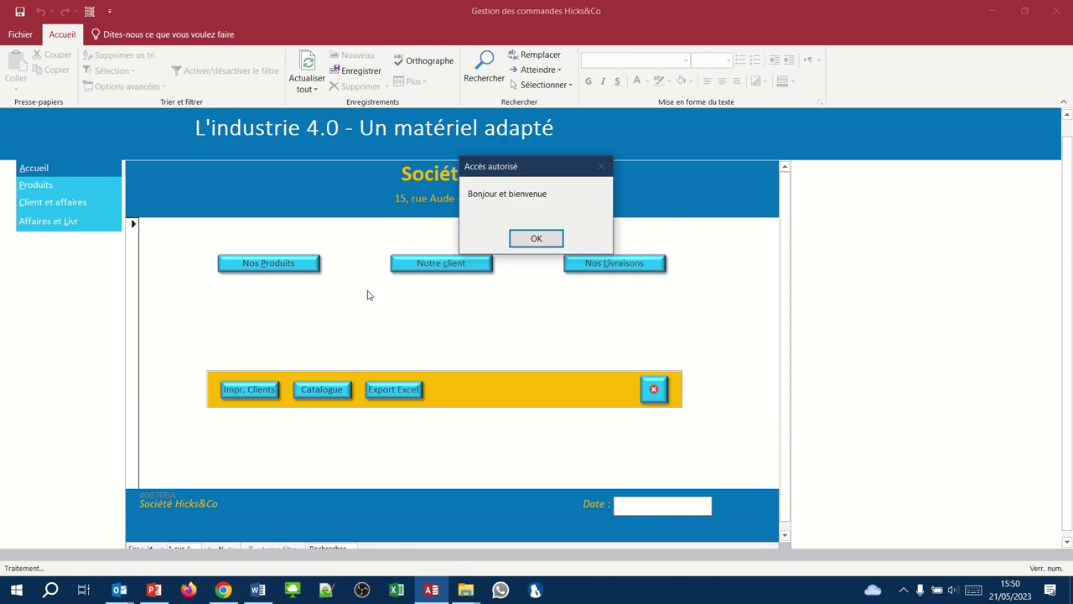
left_click(536, 239)
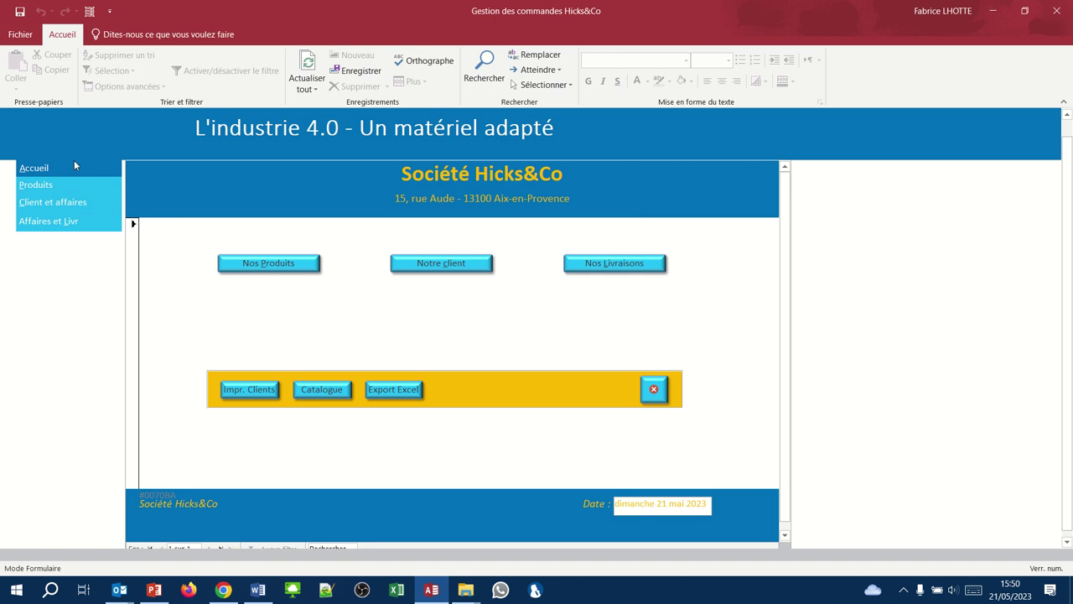
left_click(77, 207)
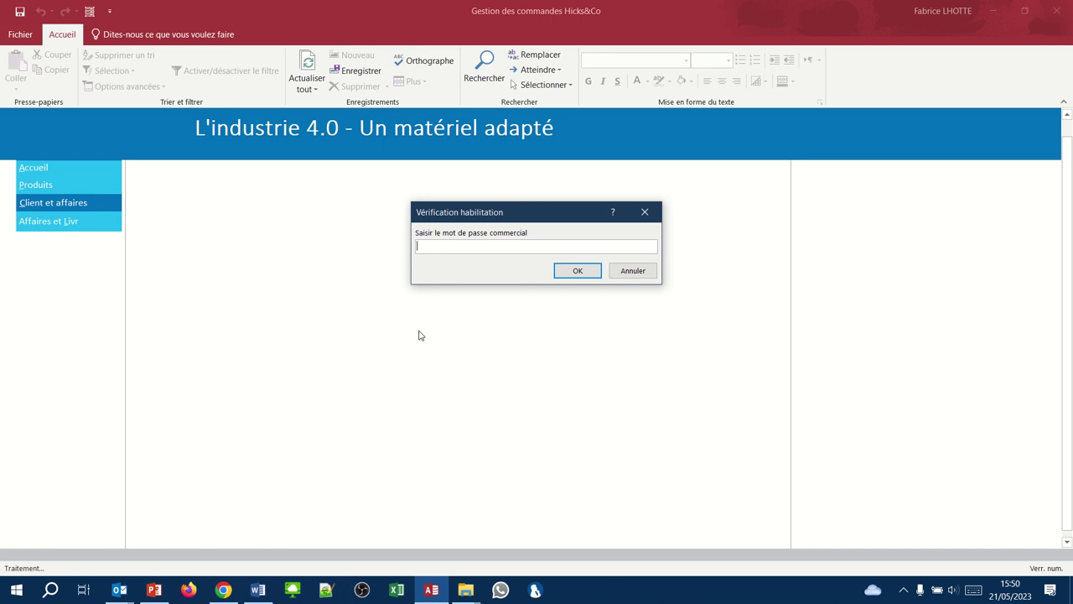
- Enter the commercial password to load the client's orders form, then quit Access
type("hickscommercial")
key("Return")
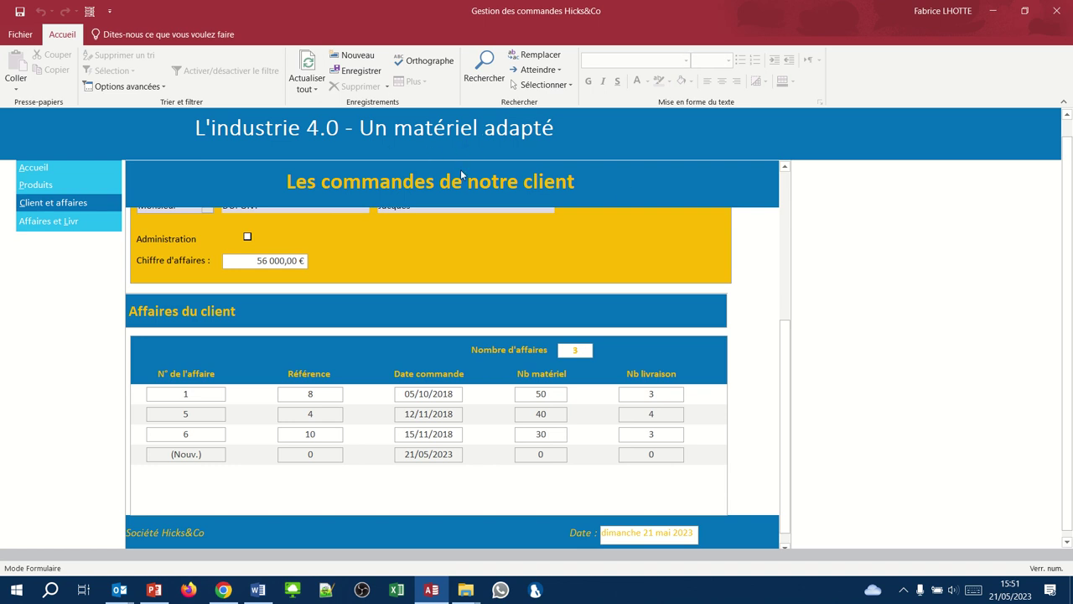
left_click(1058, 11)
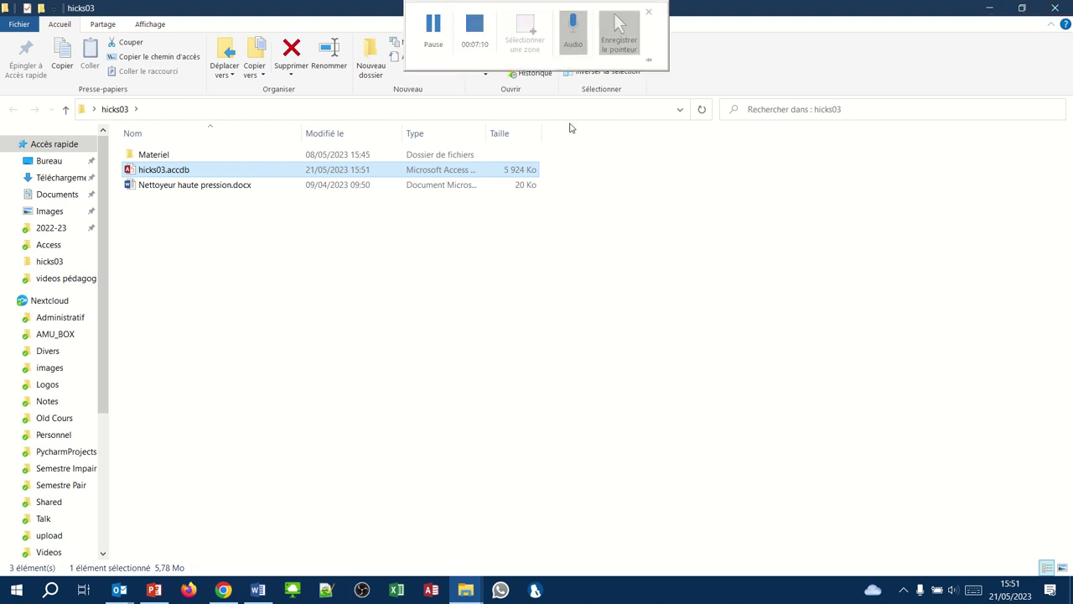
- Double-click hicks03.accdb in the hicks03 folder to open it in Access
double_click(169, 172)
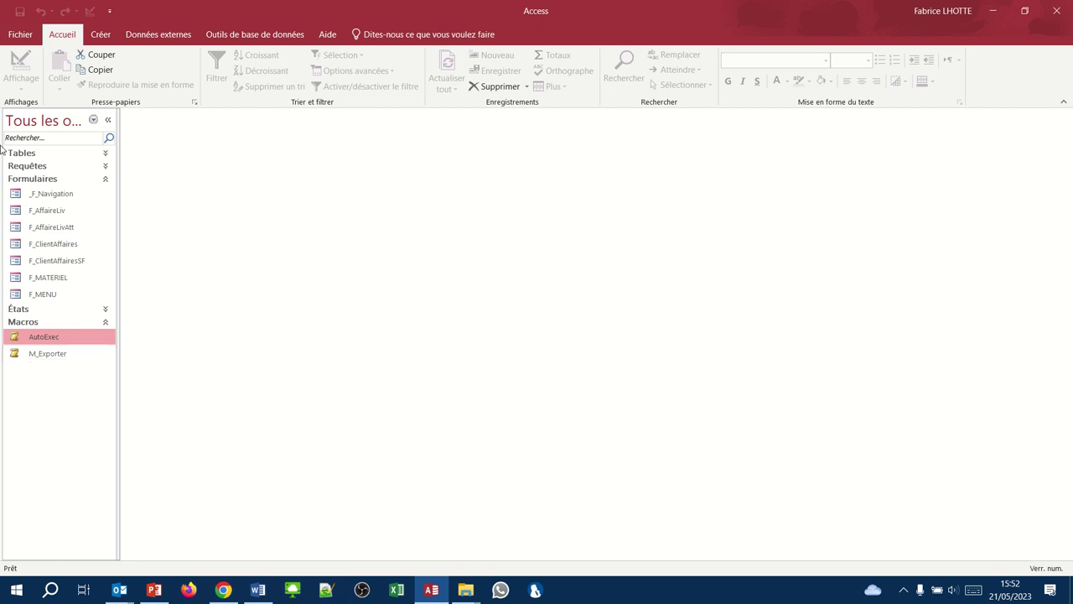
- Choose Save As > Créer ACCDE to save the database as a compiled hicks03.accde file
left_click(22, 35)
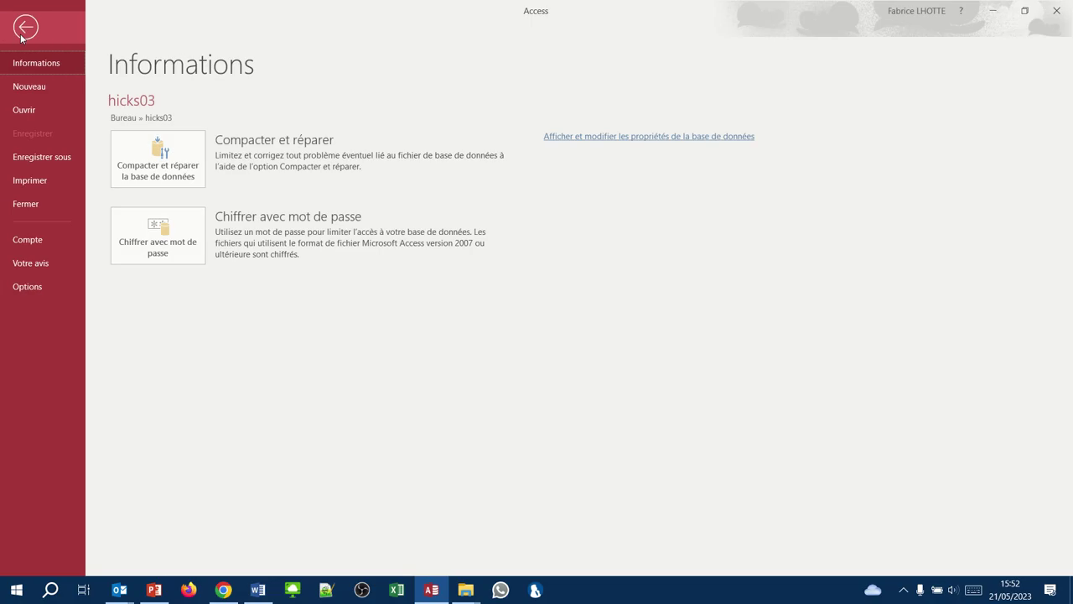
left_click(28, 157)
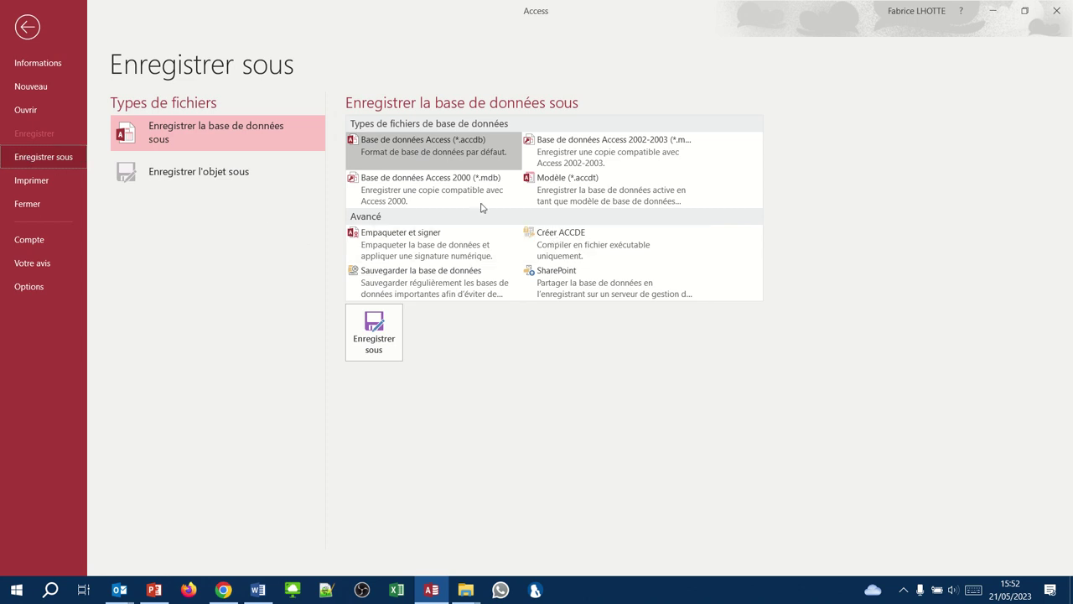
left_click(592, 250)
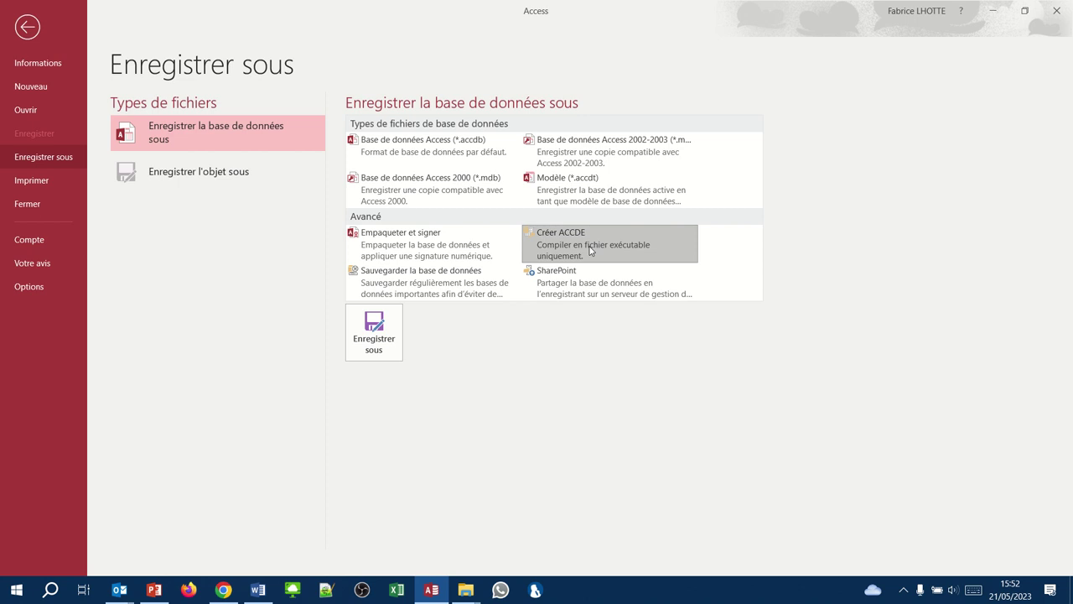
left_click(592, 249)
left_click(374, 331)
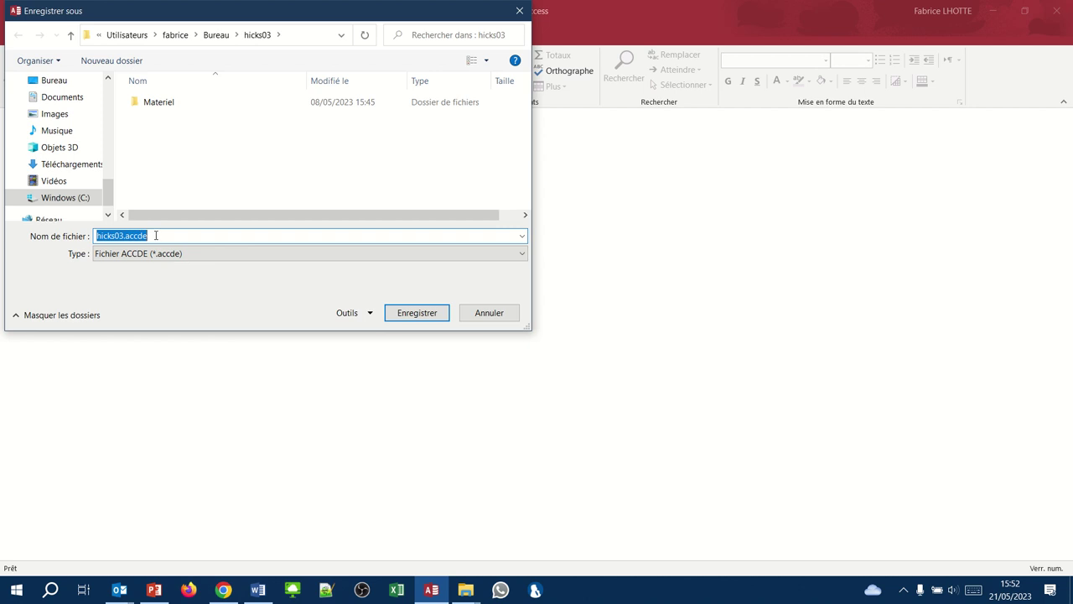
- Save hicks03.accde, unlock the reopened database with its password, and quit Access
left_click(418, 314)
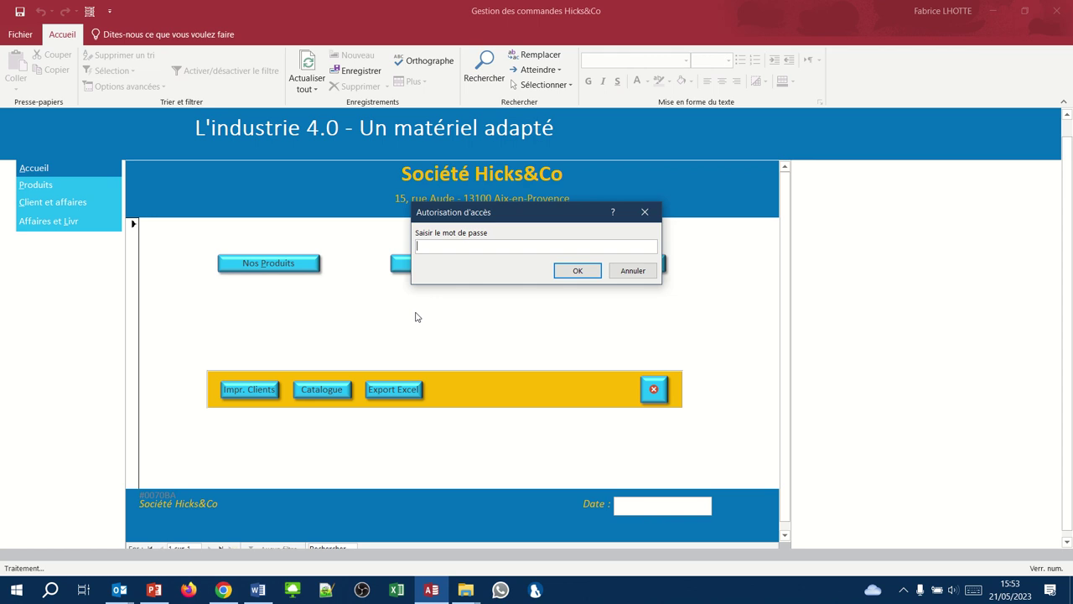
type("hicks")
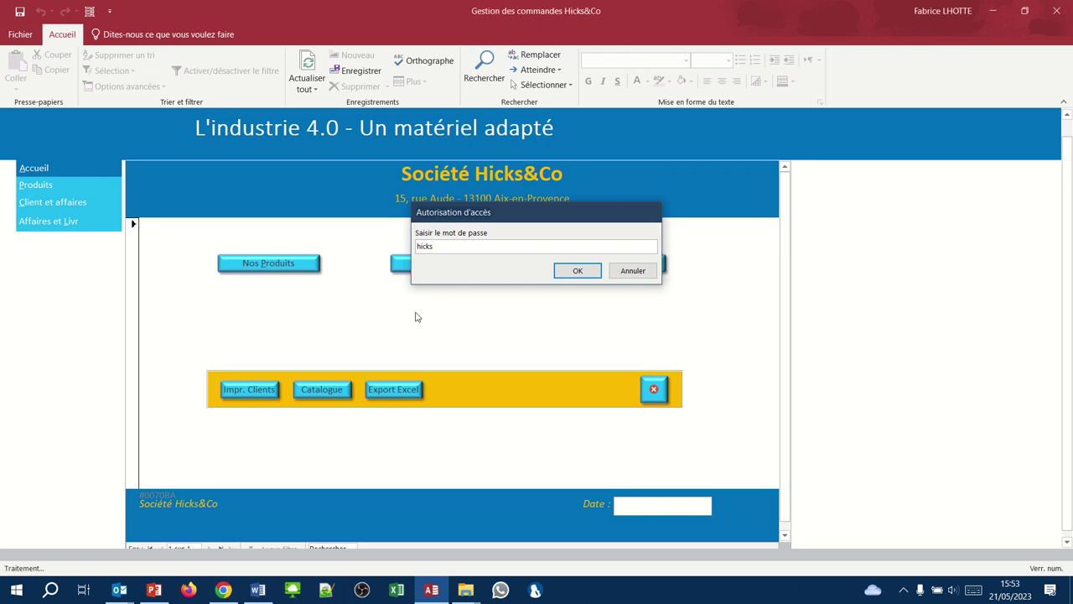
key("Return")
key("Return")
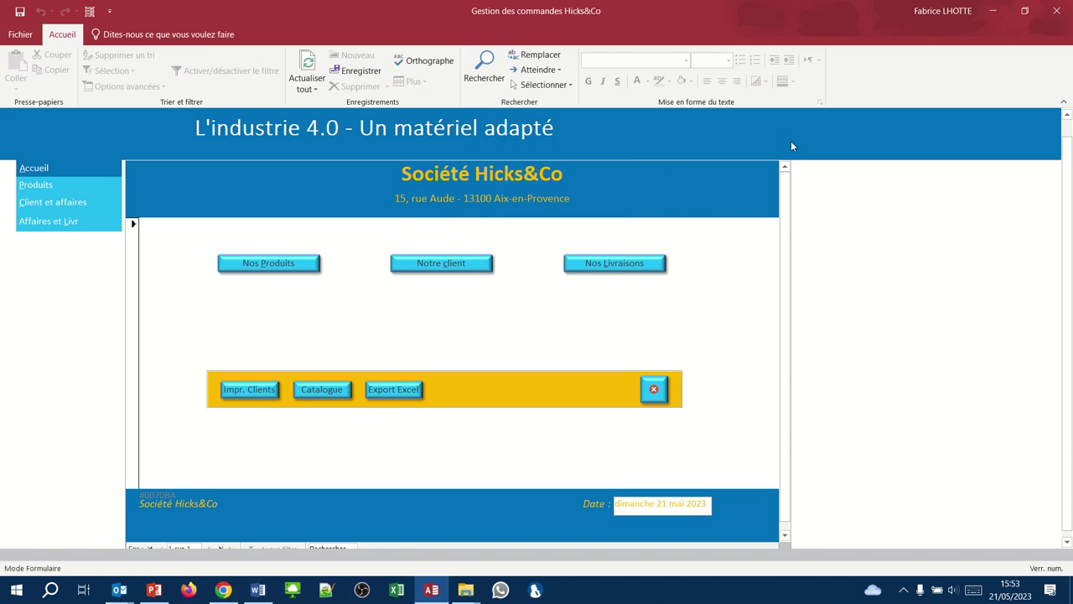
left_click(1055, 12)
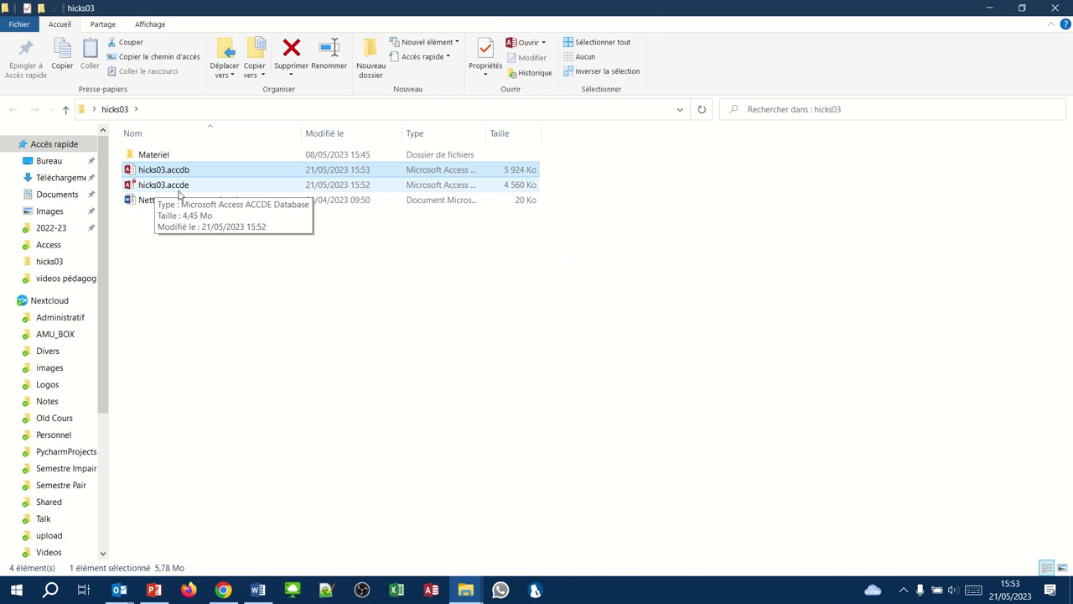
- Launch hicks03.accde from the hicks03 folder in File Explorer
mouse_move(456, 10)
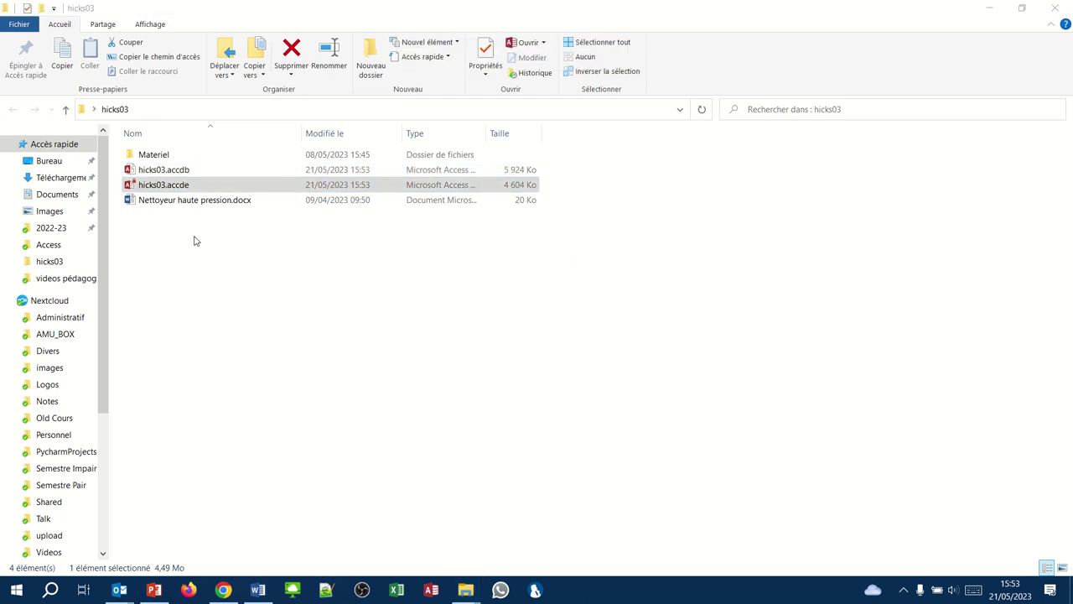
left_click(153, 185)
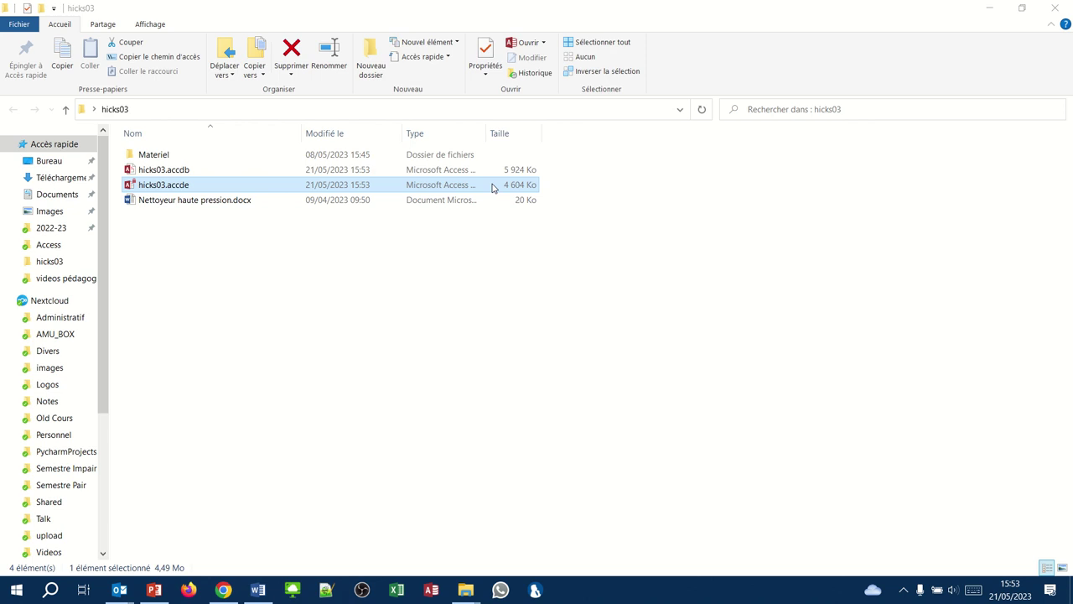
double_click(158, 188)
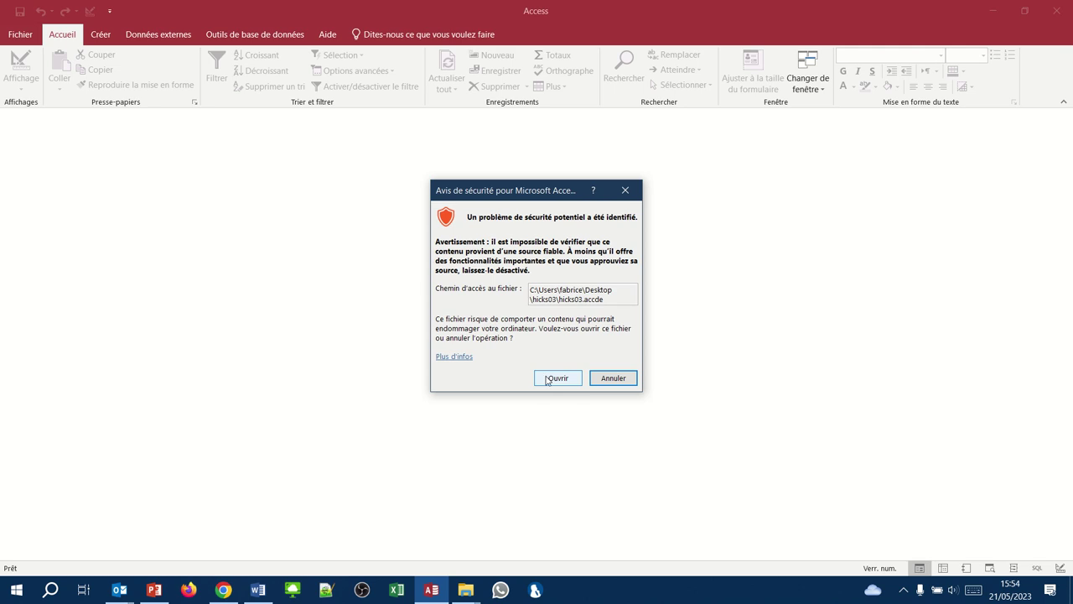
- Accept the security warning and unlock the compiled database with its password
left_click(547, 378)
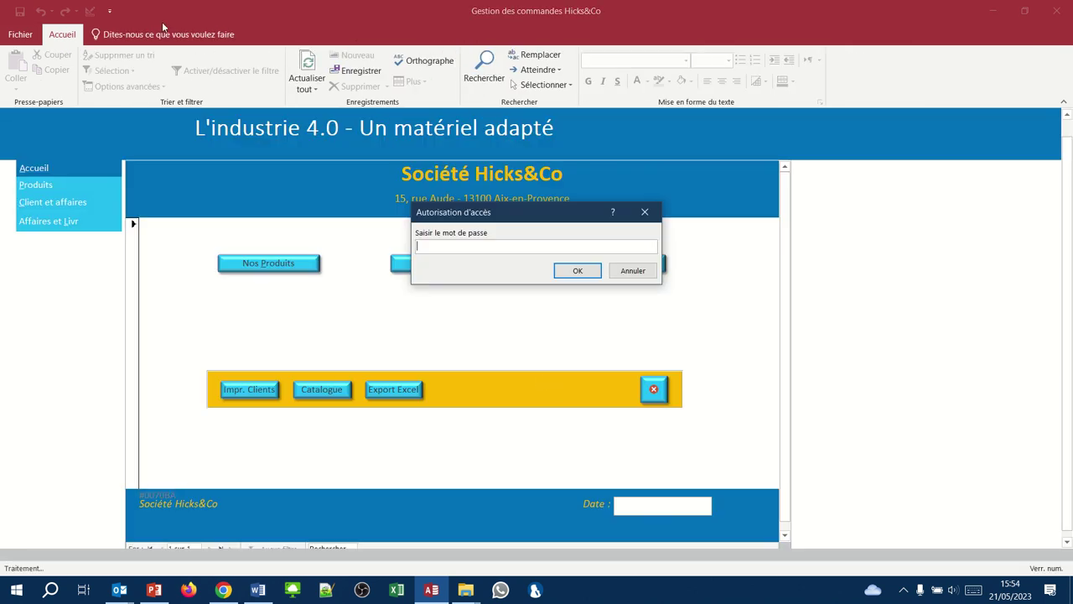
left_click(432, 246)
type("hicks")
key("Return")
key("Return")
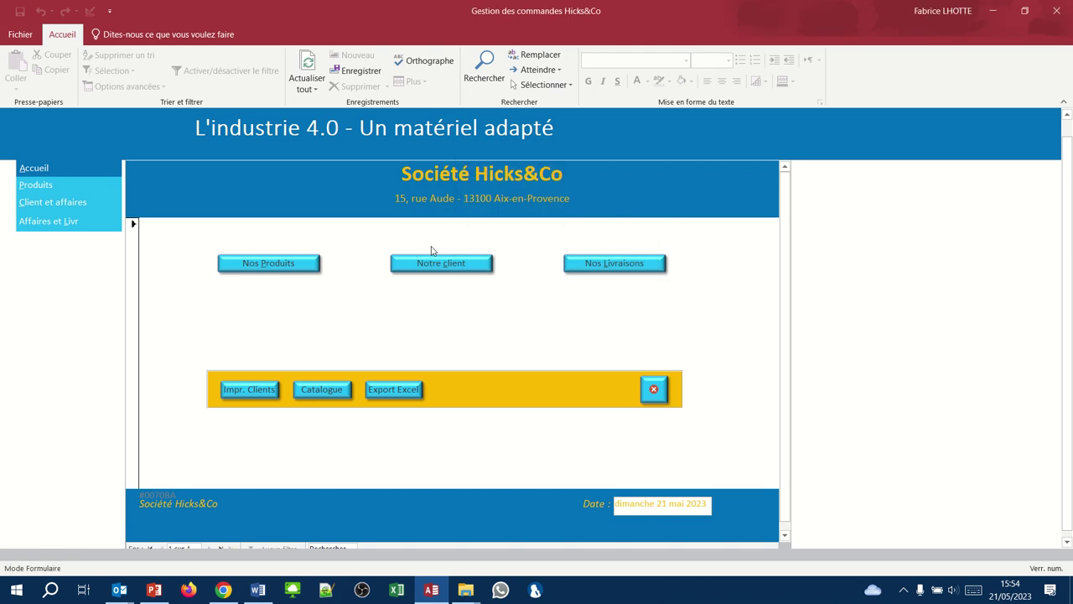
- Browse the Produits page, then close the compiled database
left_click(110, 185)
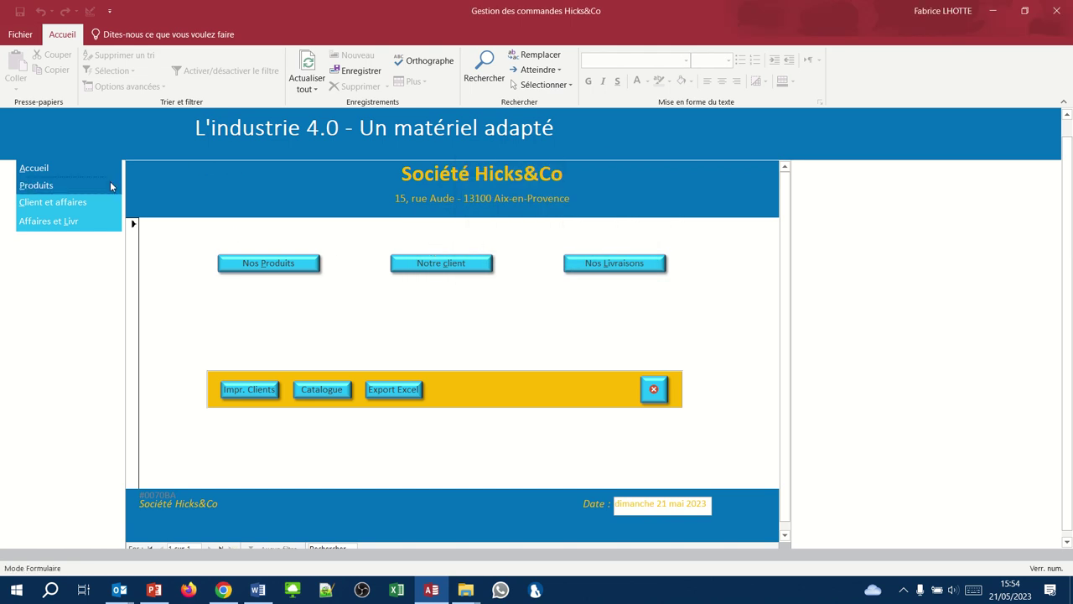
scroll(422, 297, "down", 3)
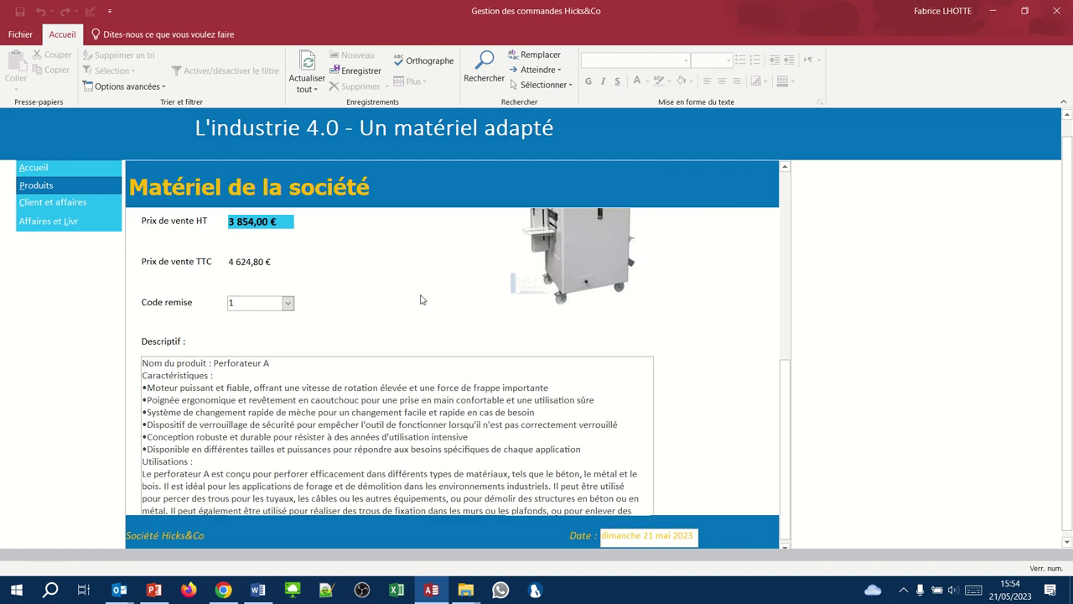
scroll(422, 300, "up", 3)
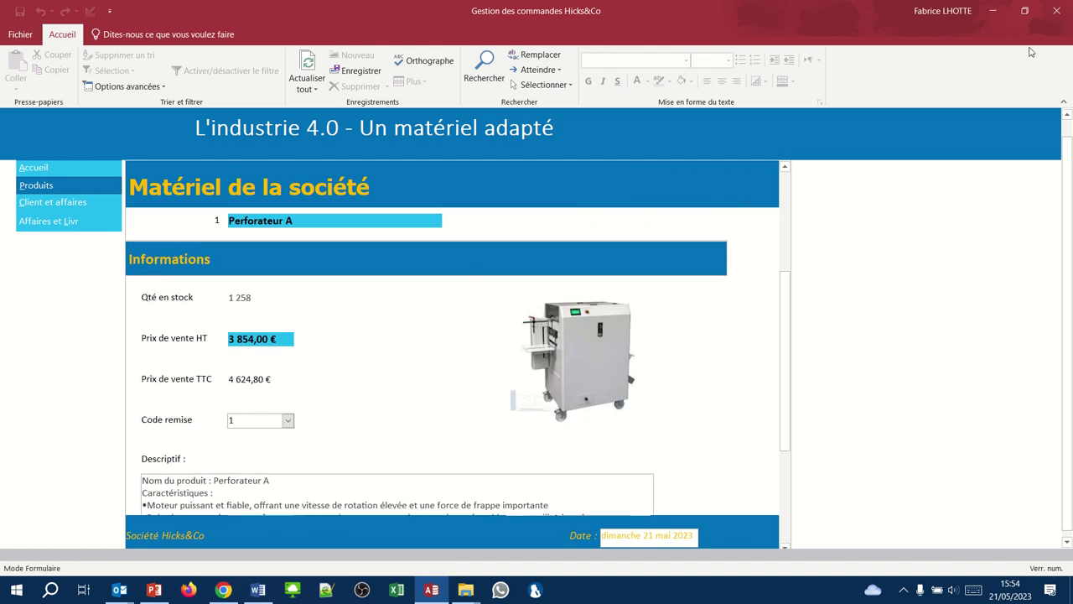
left_click(1056, 12)
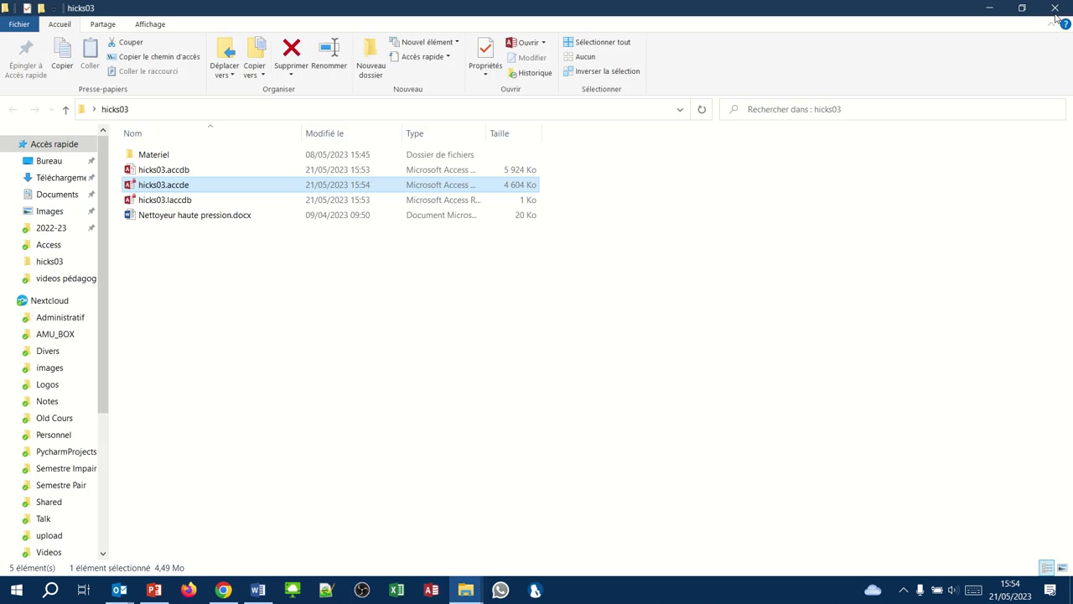